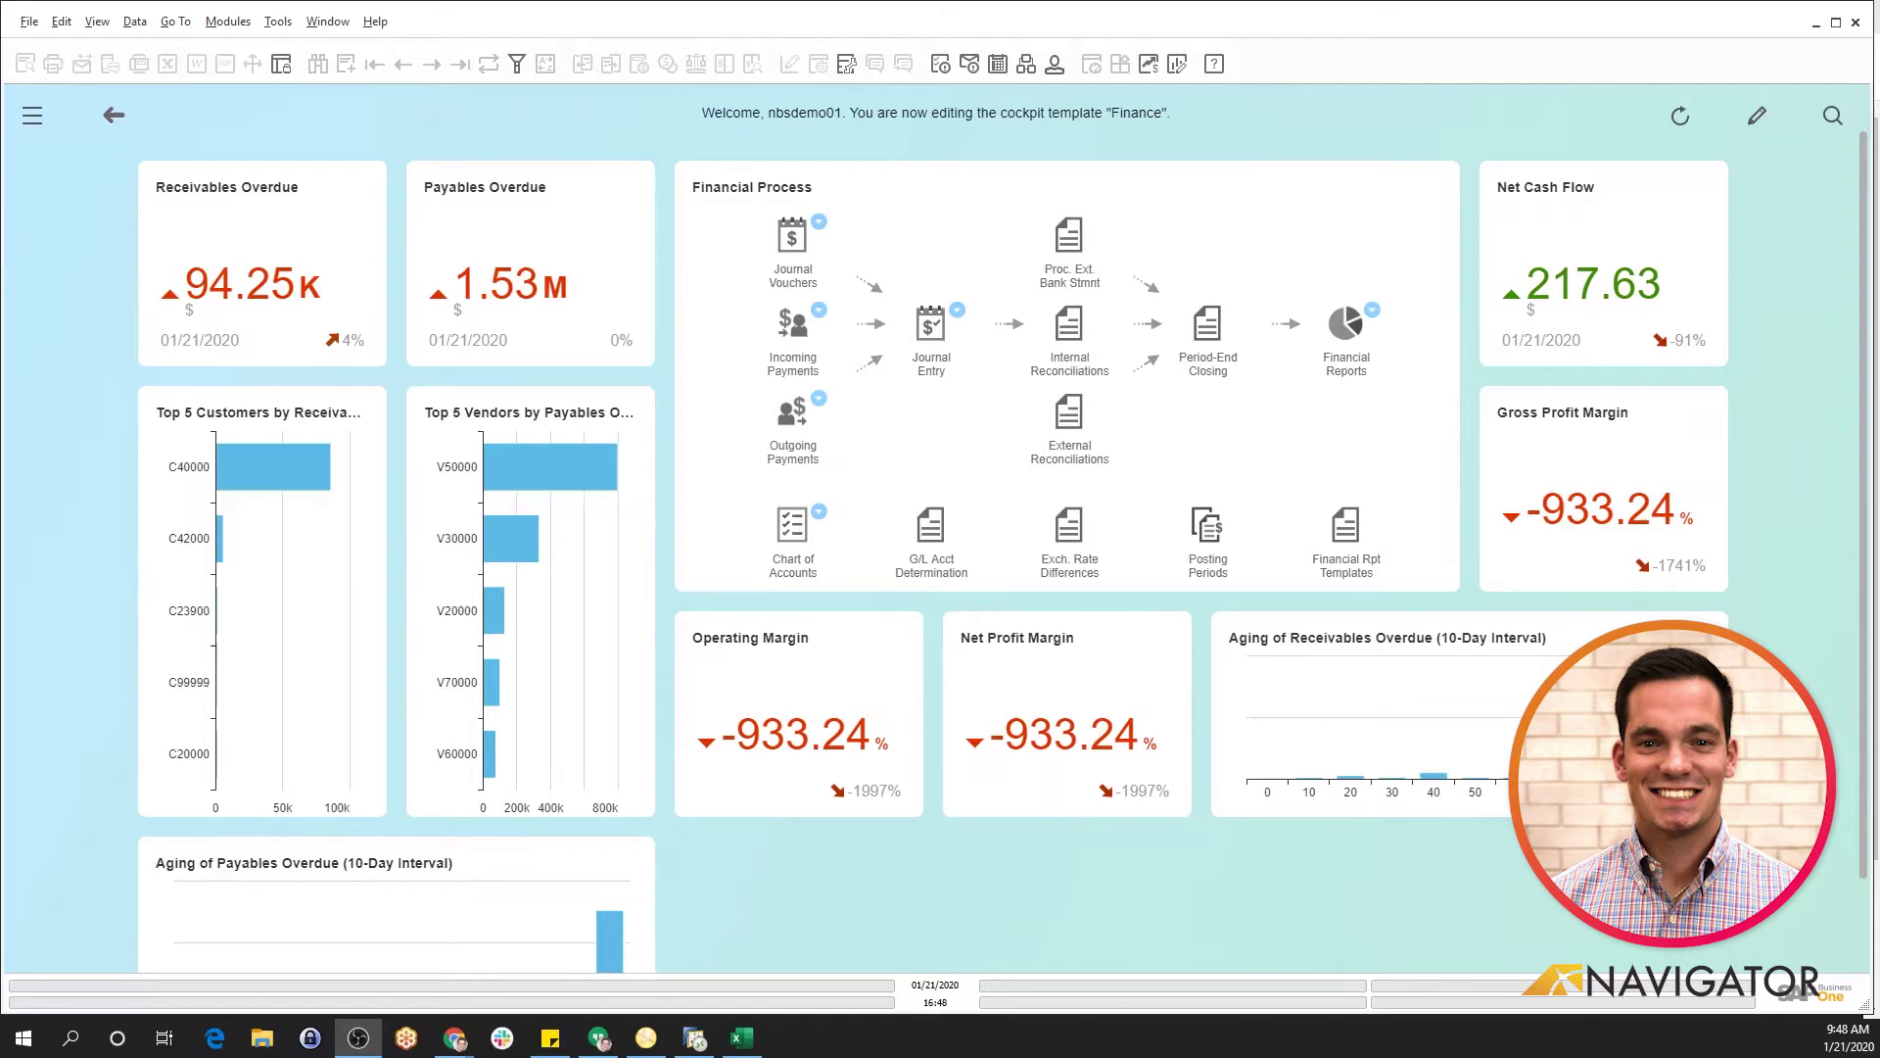
Step: Open the Modules panel and browse Financials > Financial Reports
left_click(33, 118)
left_click(32, 118)
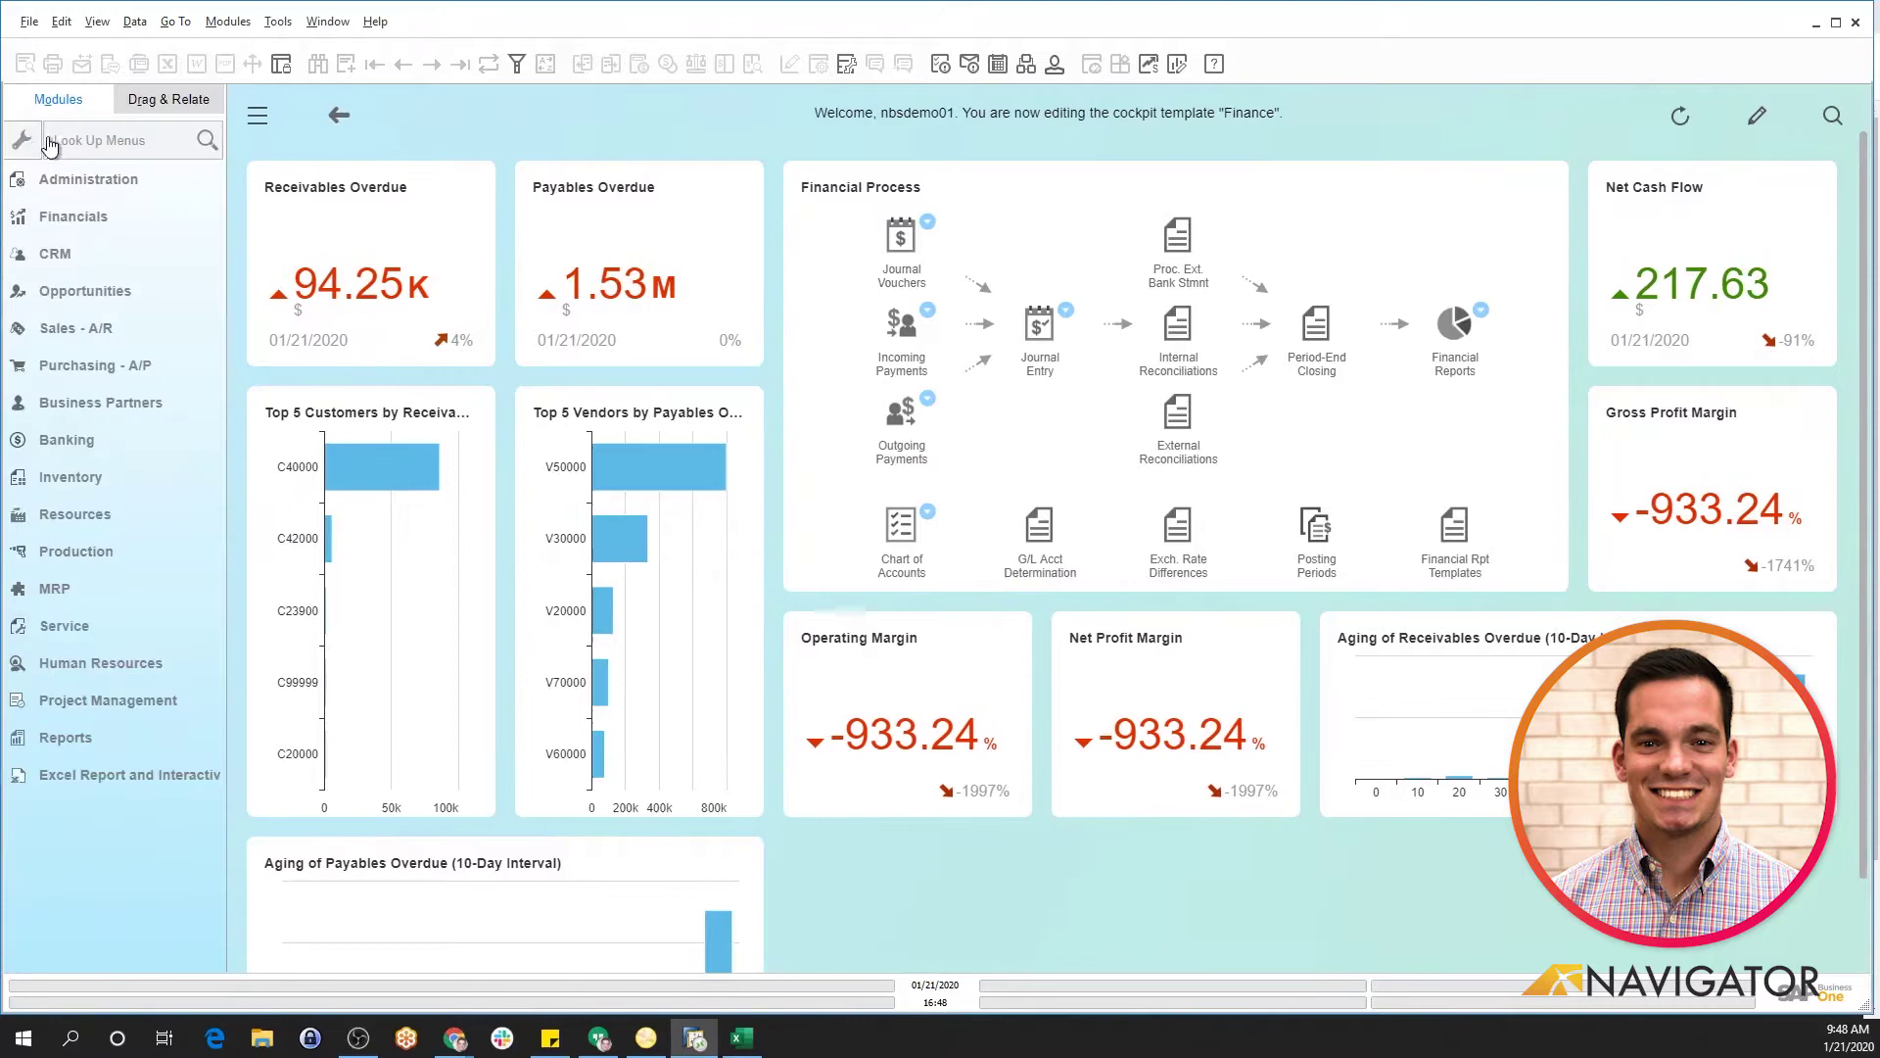
left_click(86, 220)
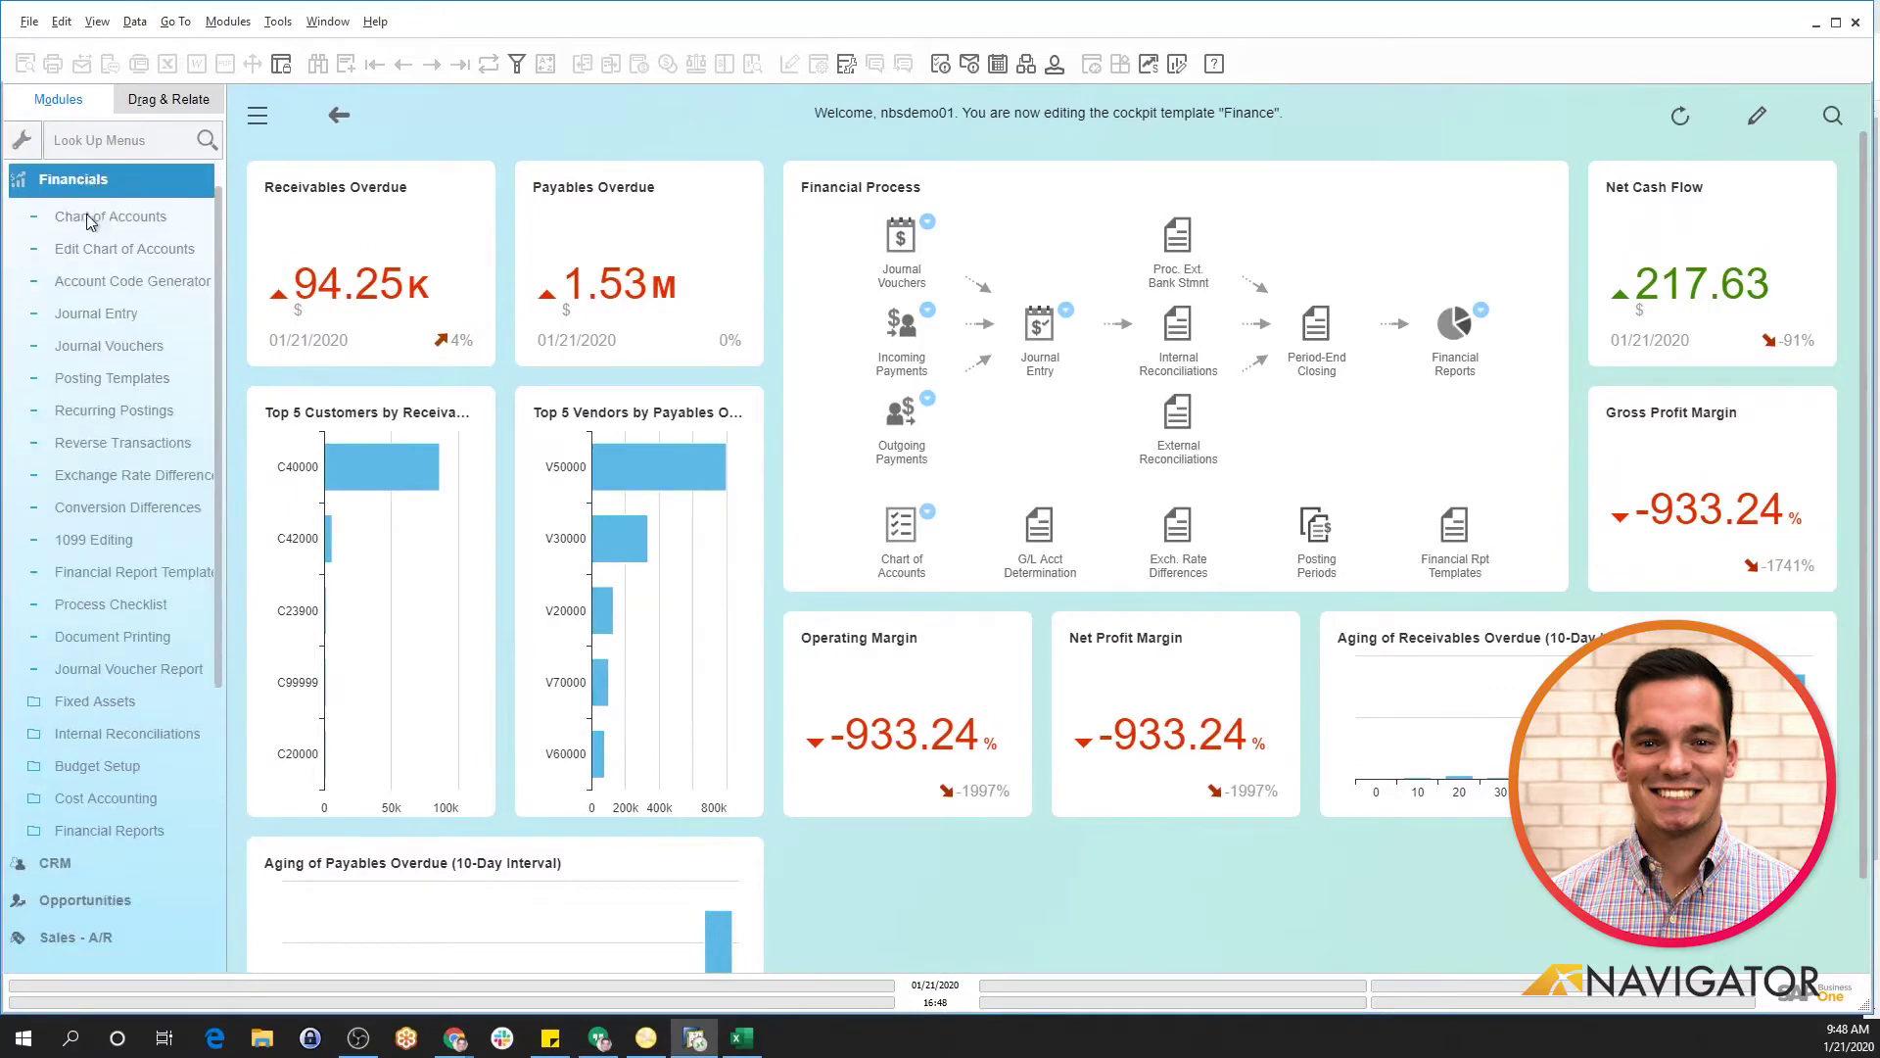
left_click(105, 831)
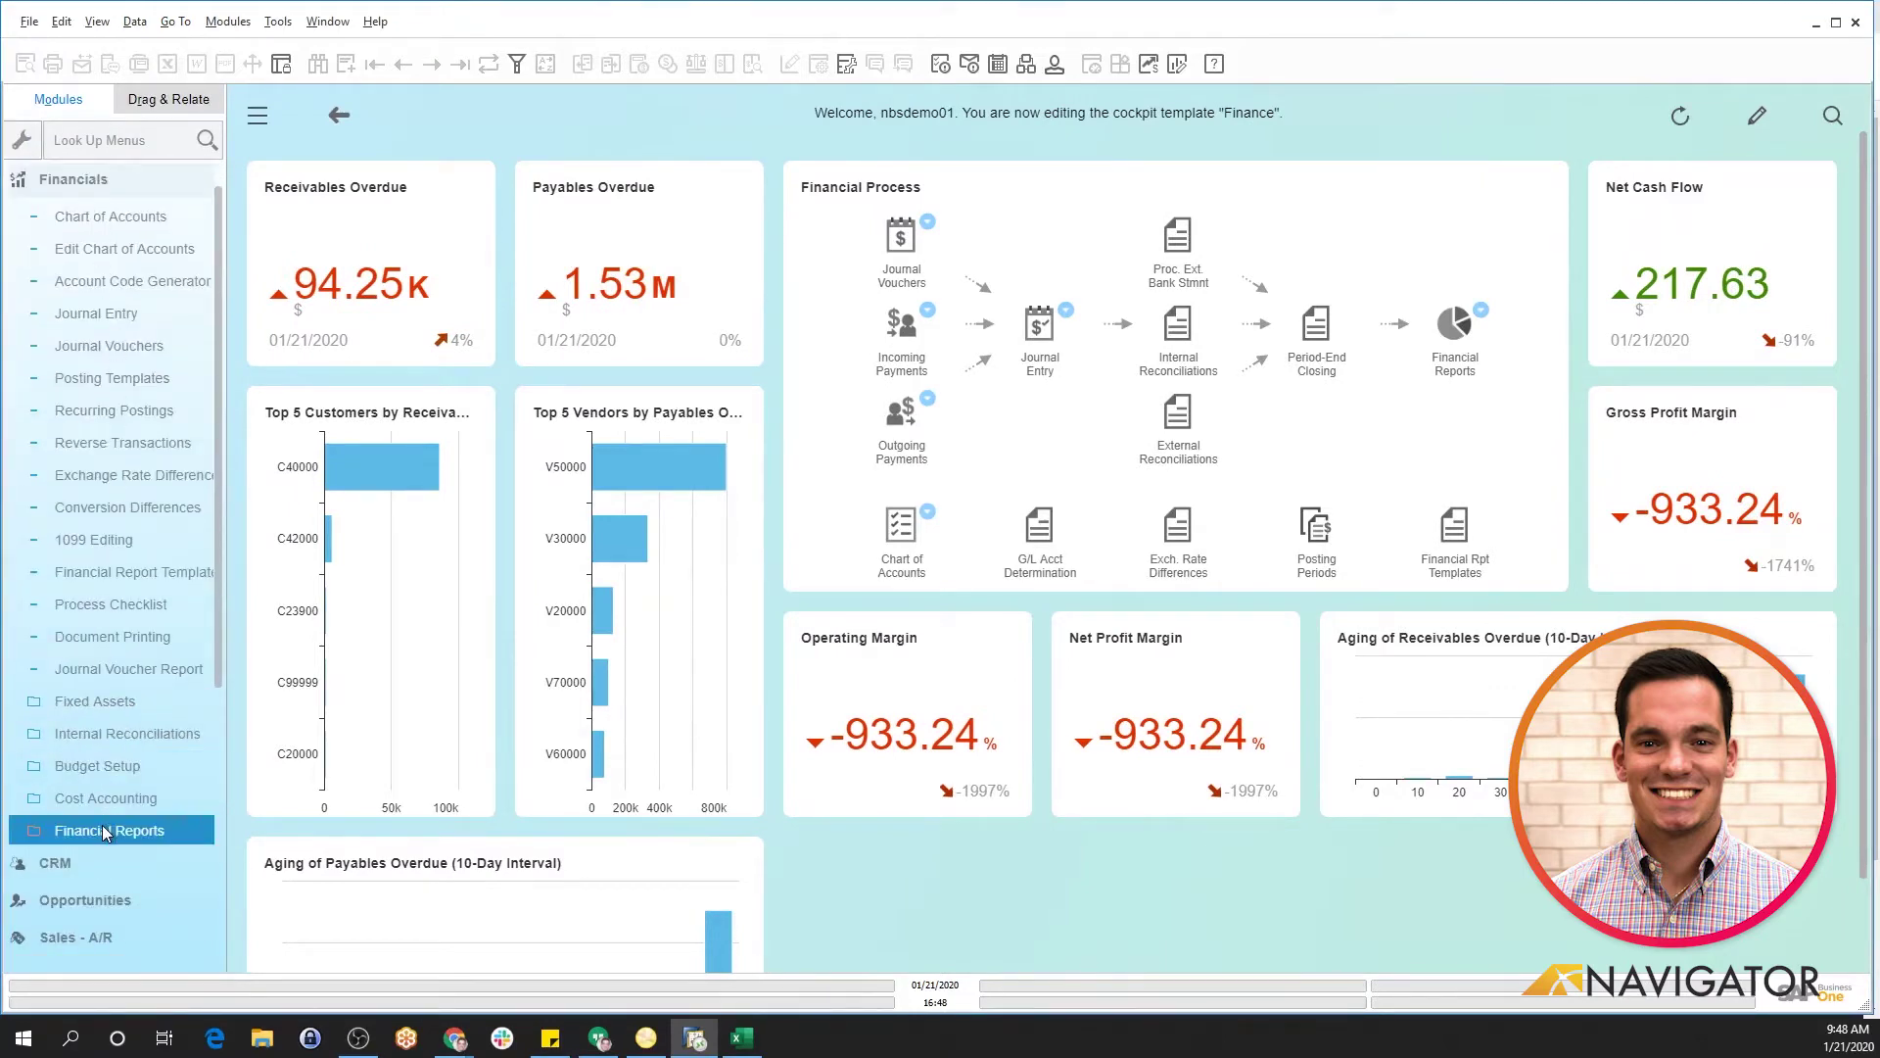
scroll(103, 829, "down", 1)
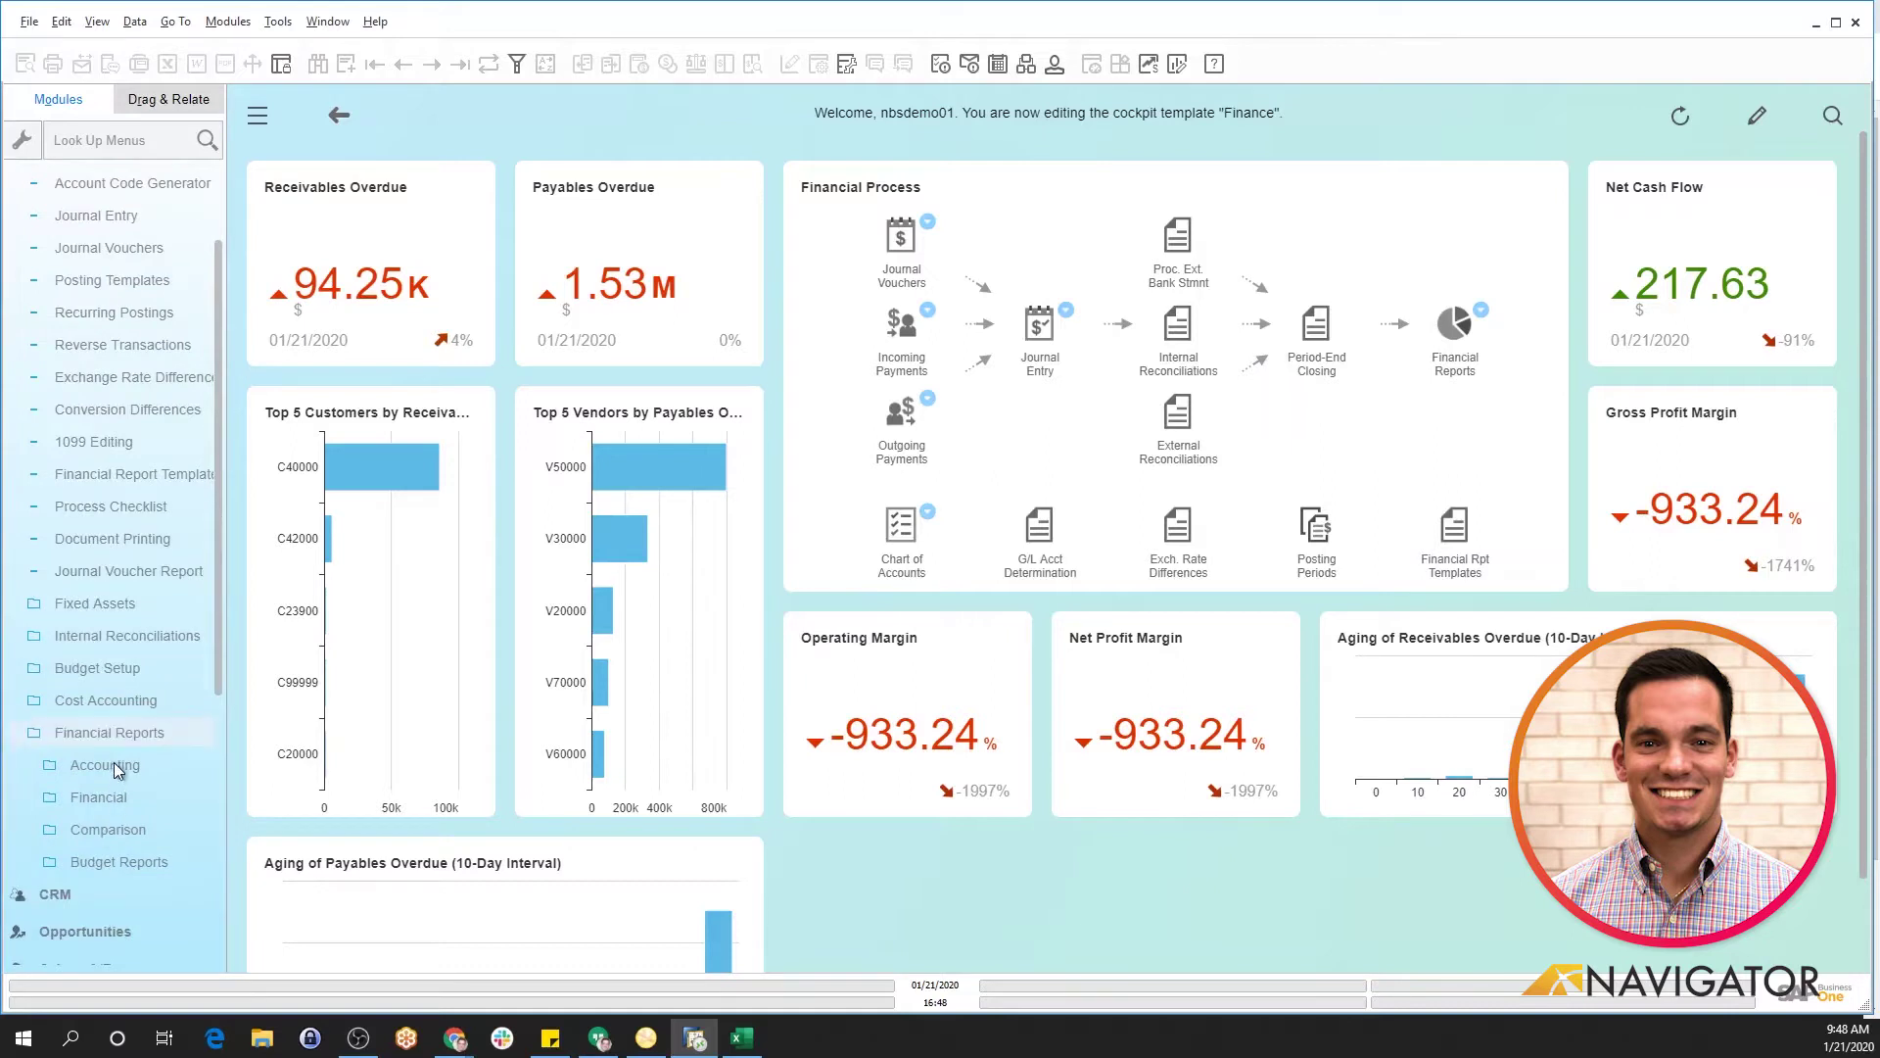
left_click(120, 860)
left_click(186, 602)
scroll(232, 678, "down", 1)
scroll(196, 820, "down", 5)
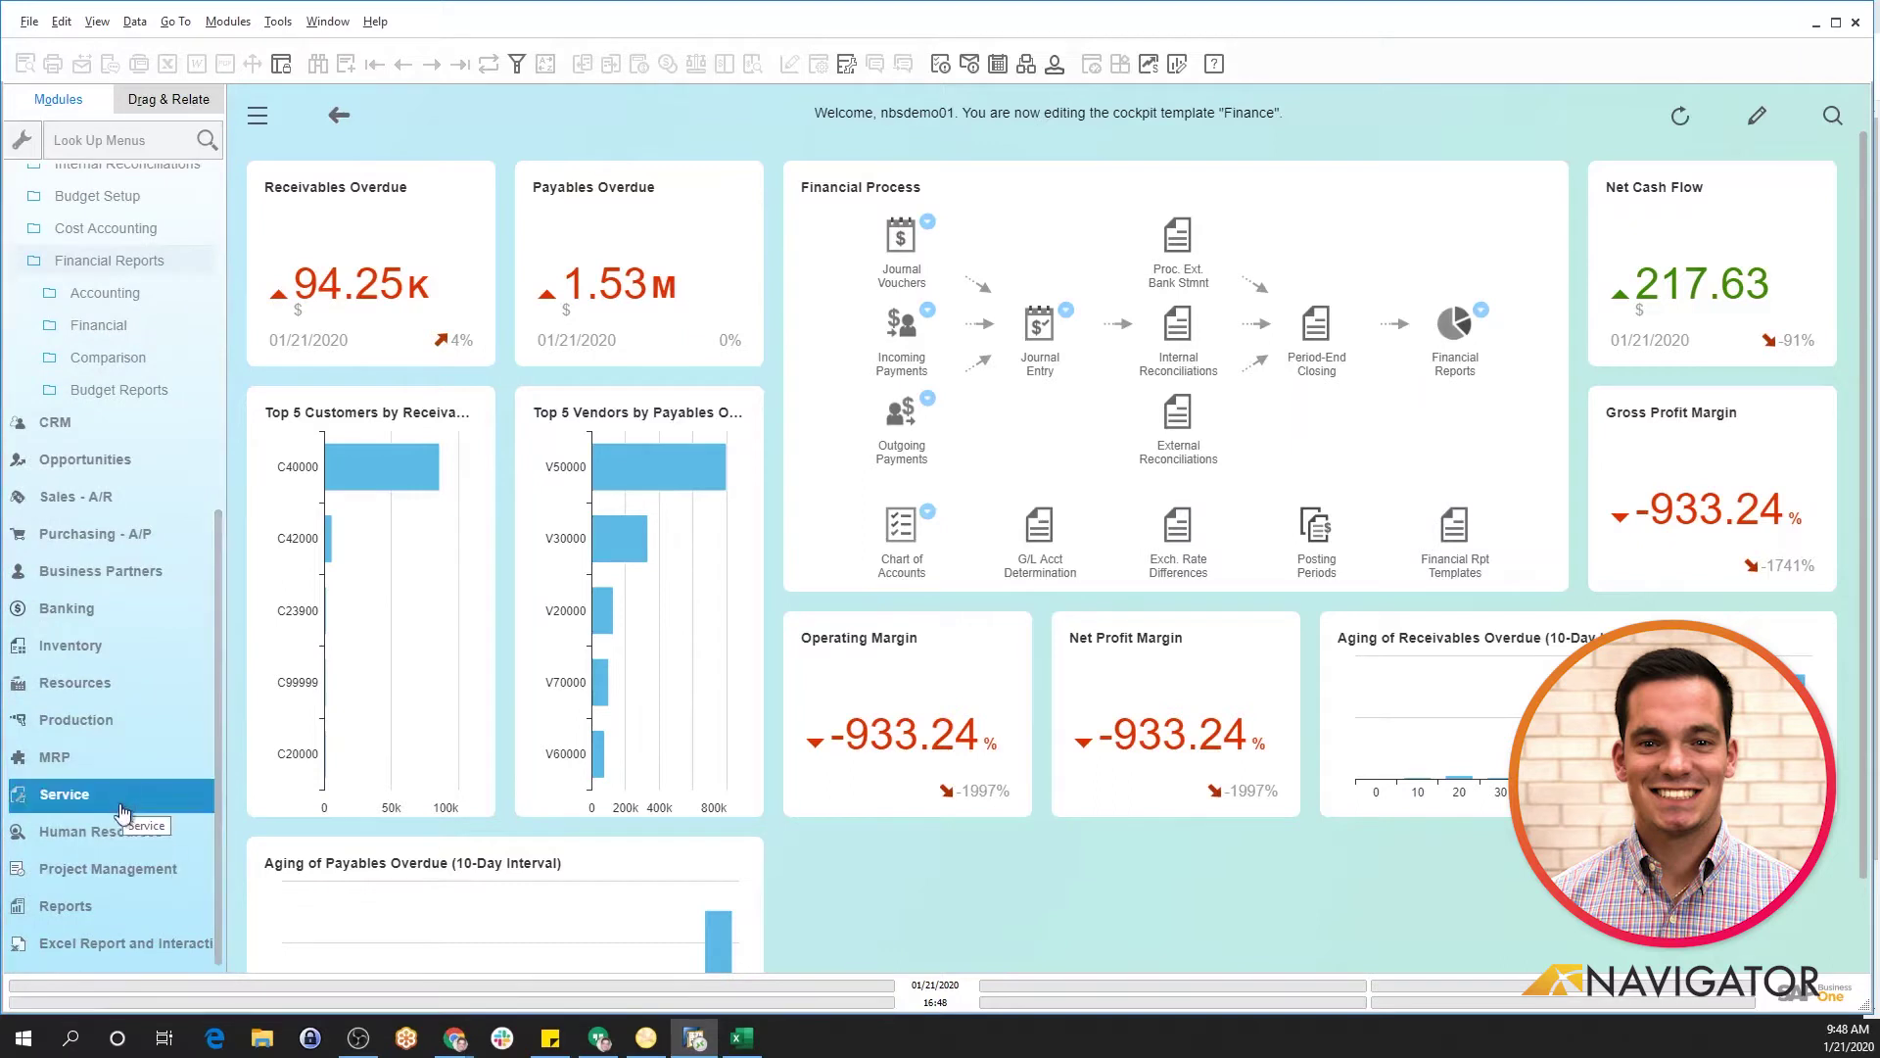
Step: Expand Reports > Financials and select its Accounting and Comparison report folders
left_click(97, 905)
scroll(98, 912, "down", 2)
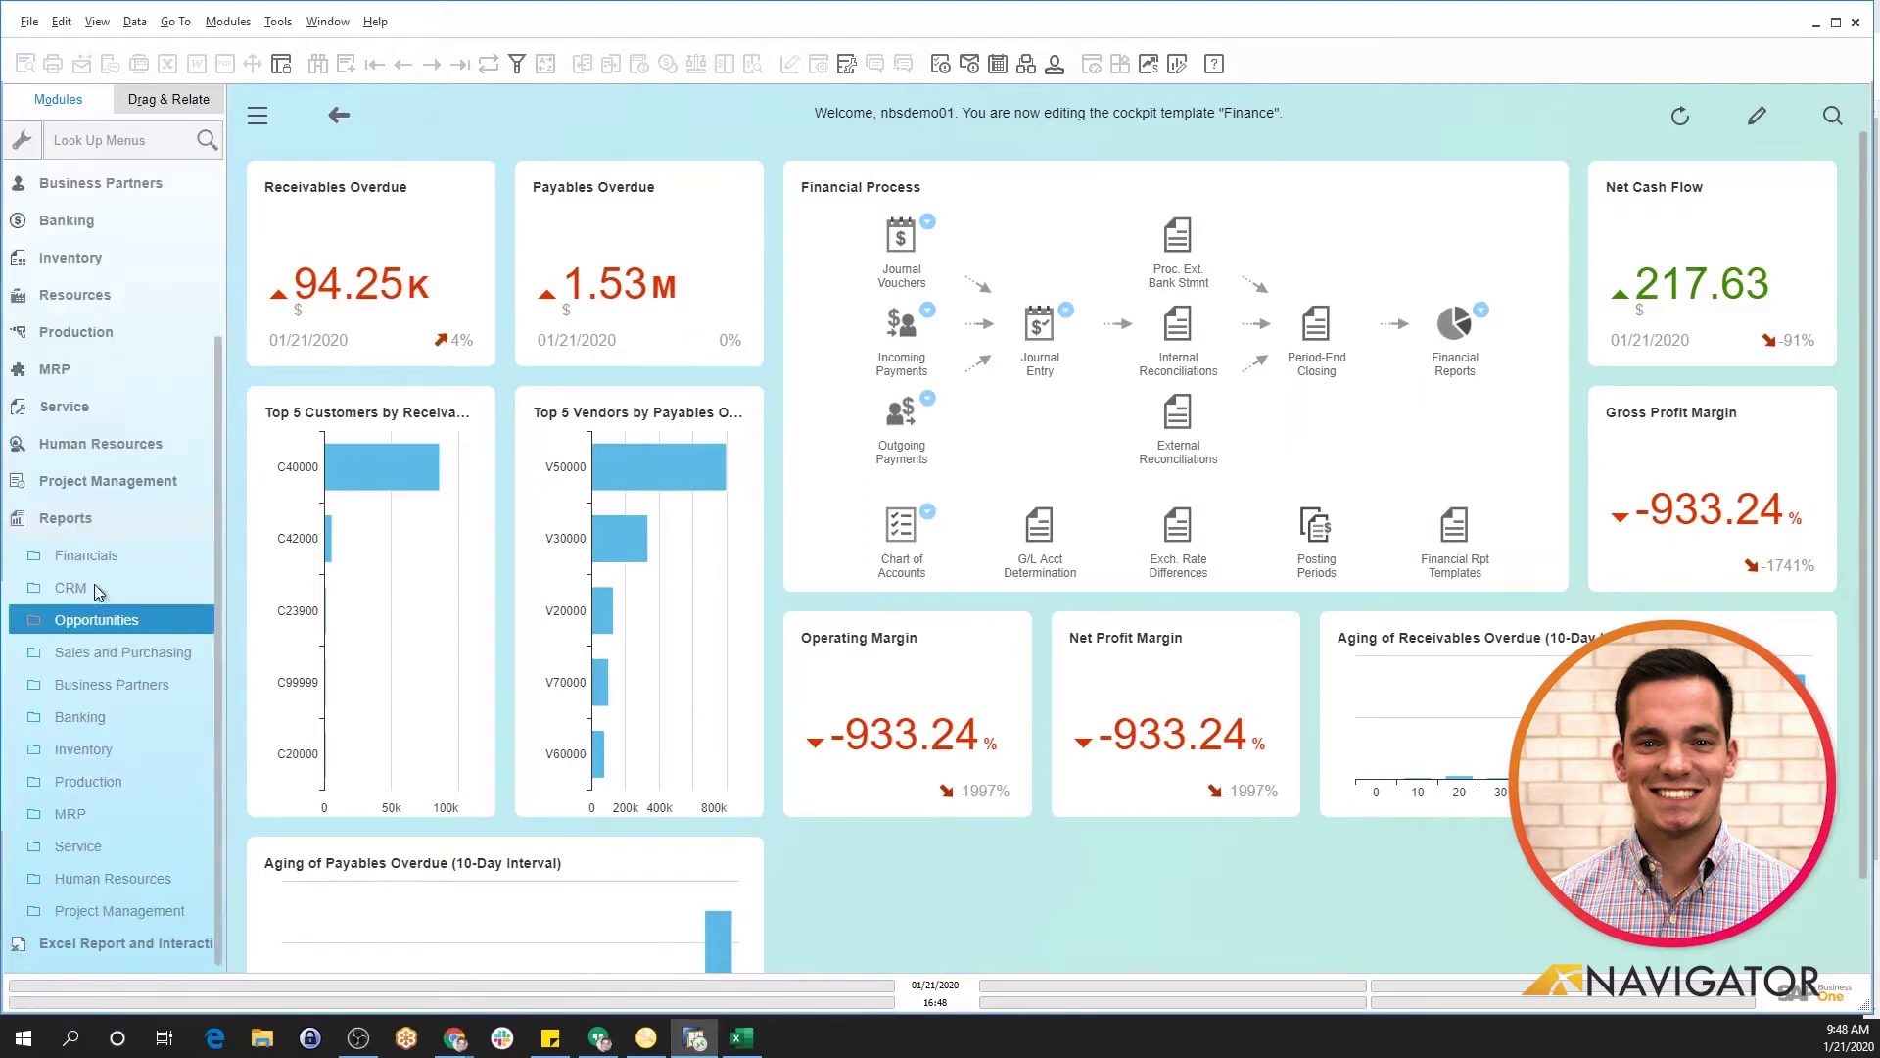
left_click(94, 553)
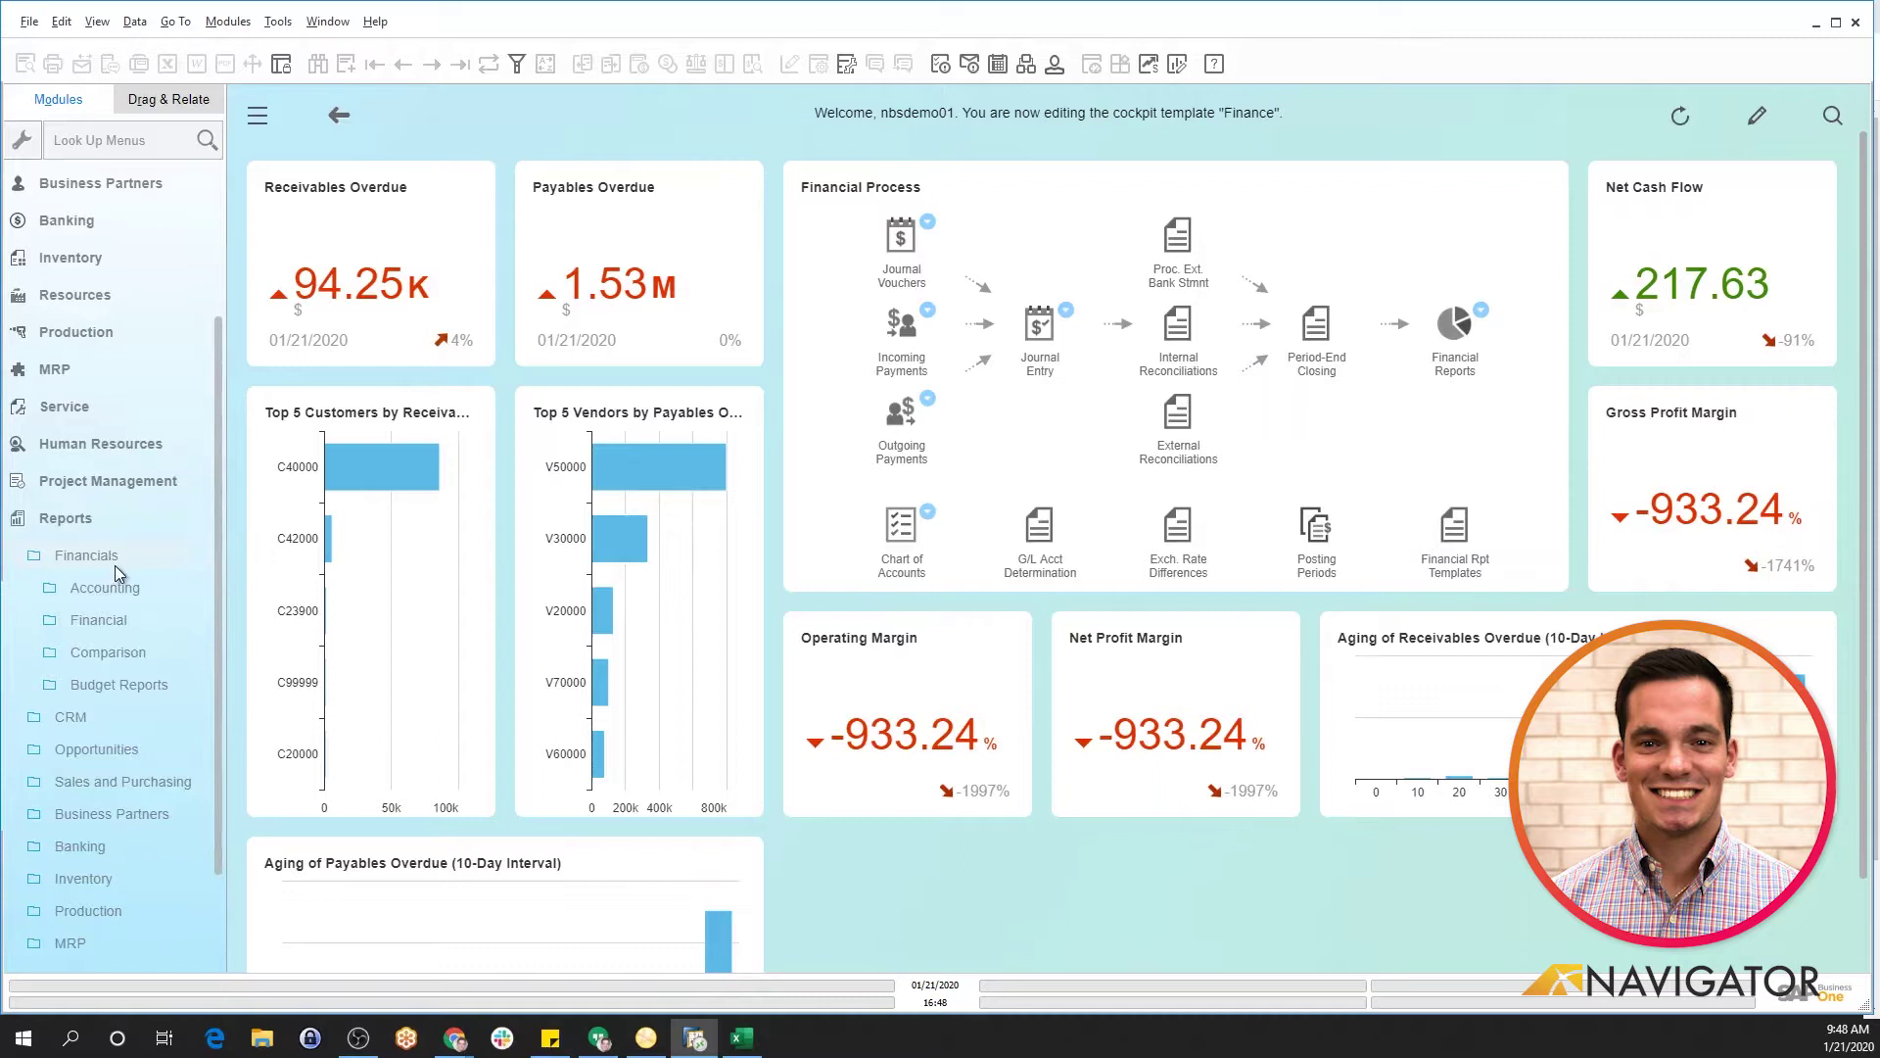
left_click(104, 588)
left_click(100, 652)
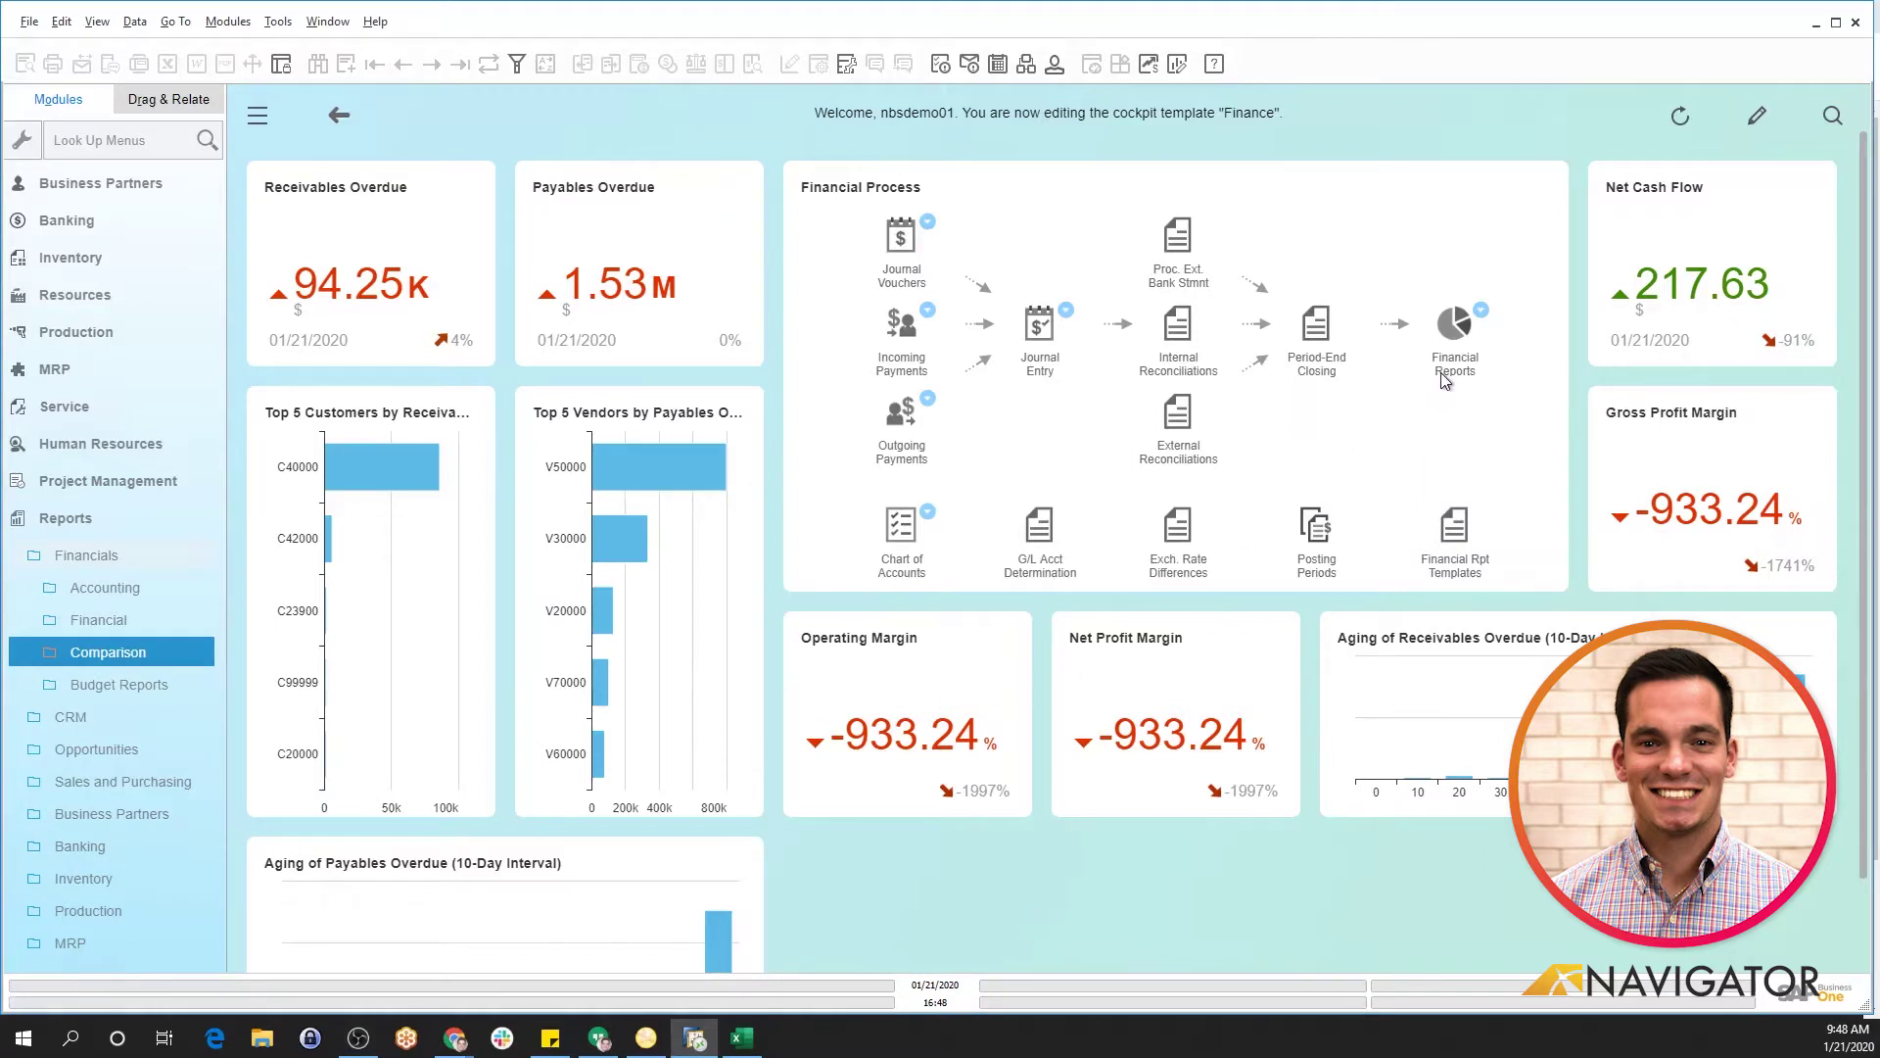
Step: Choose P&L Statement from the cockpit's Financial Reports list
left_click(1483, 312)
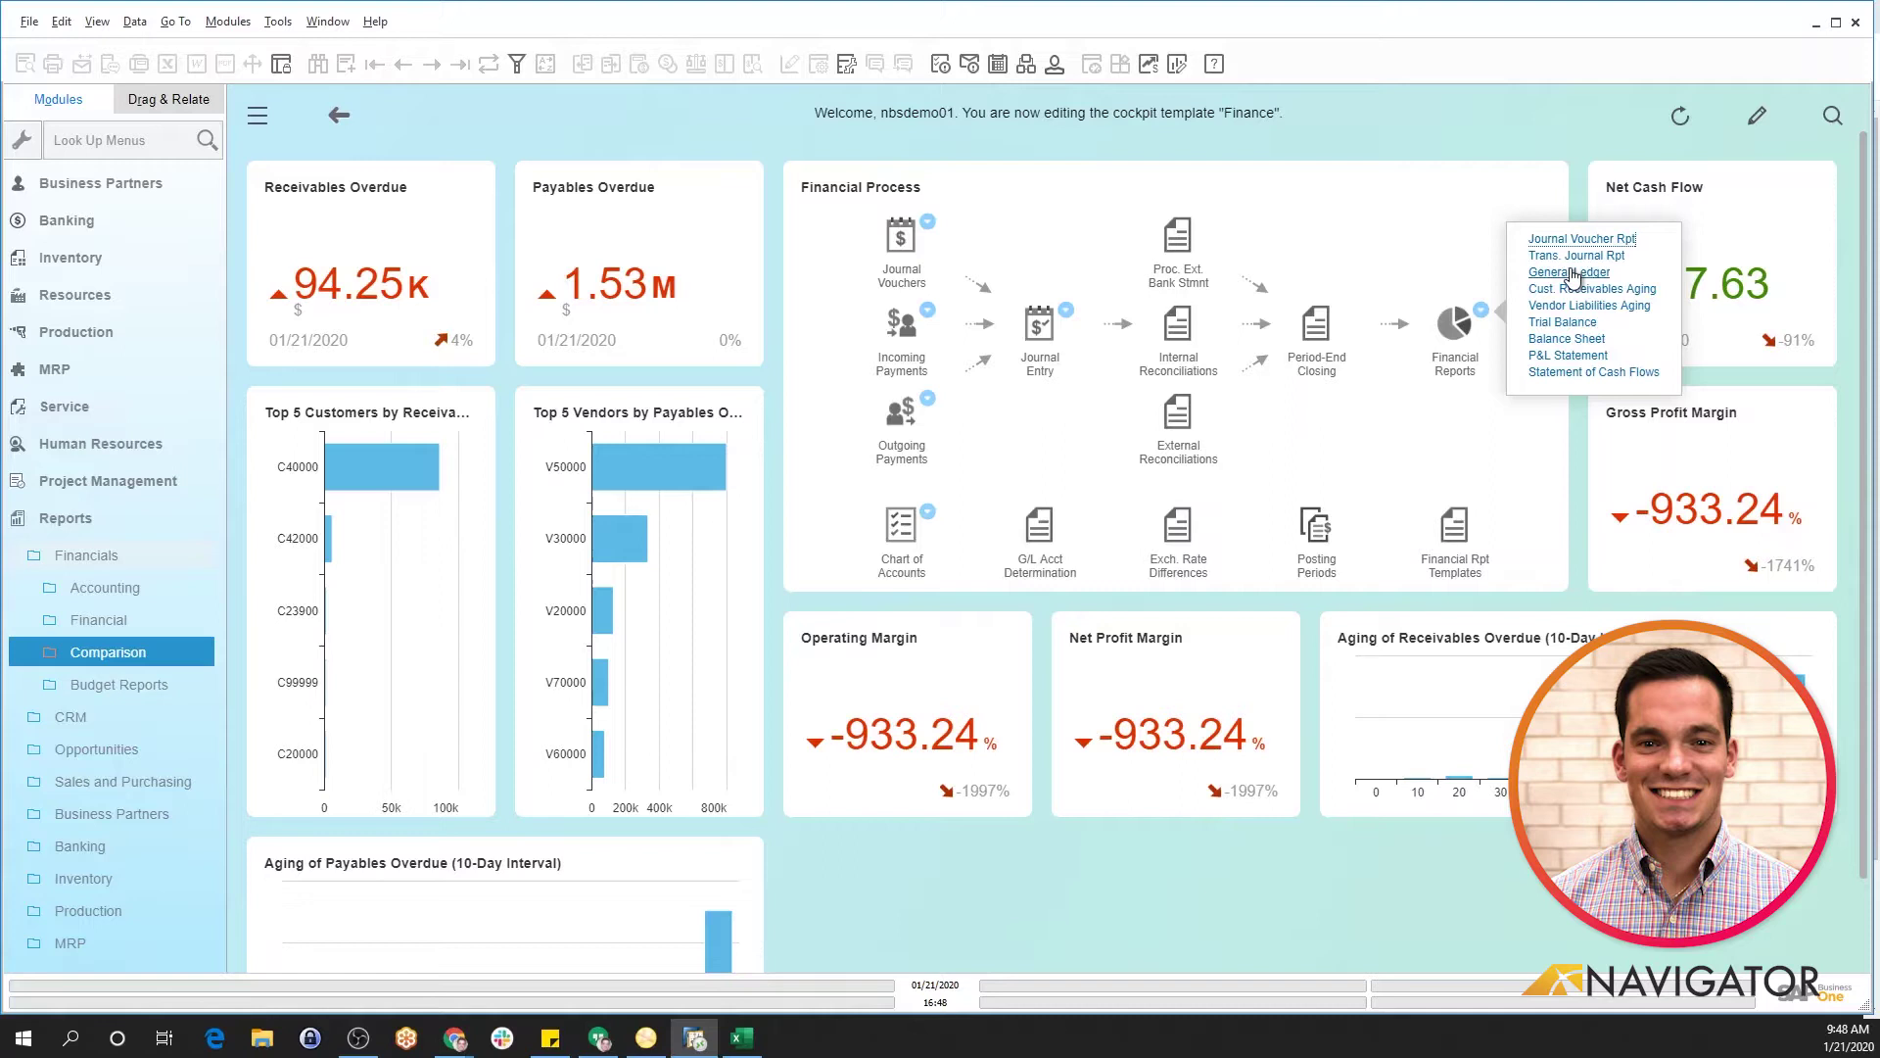
left_click(1568, 355)
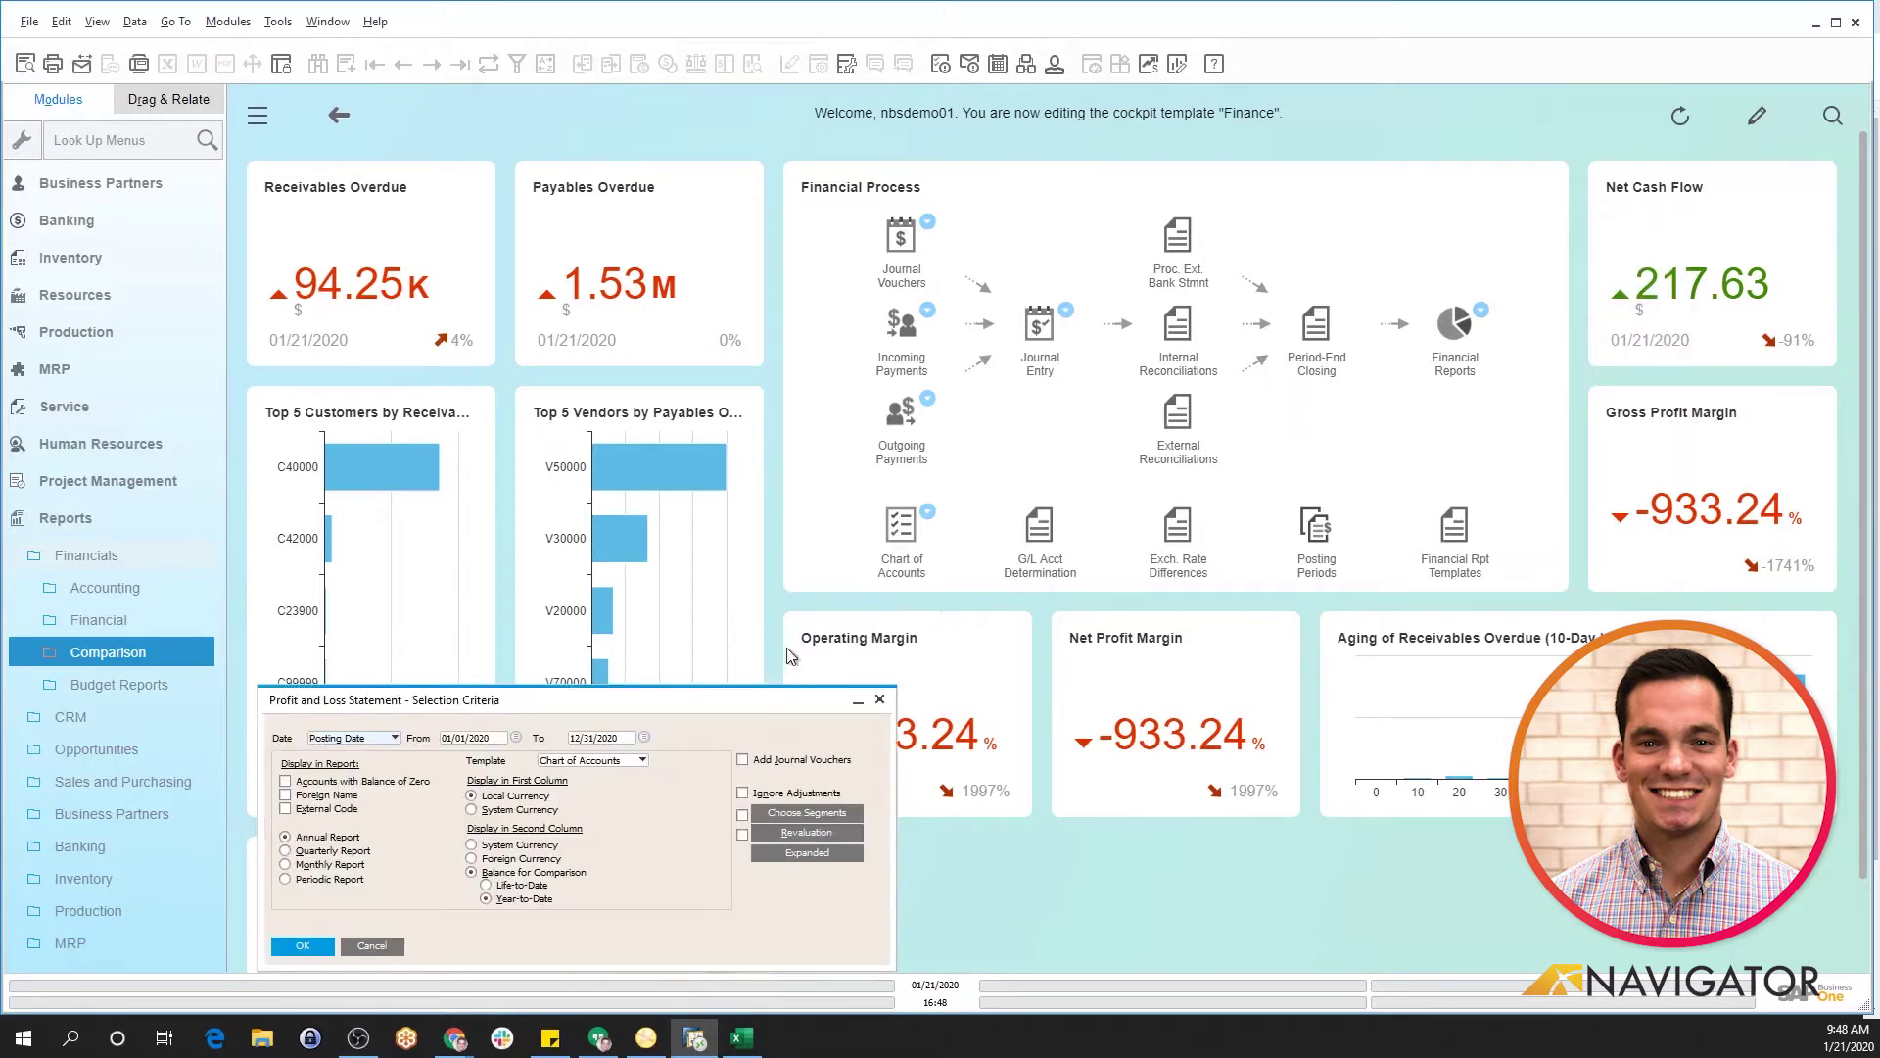
Step: Move the criteria window up and change posting dates to 01/01/2019–12/31/2019
left_click_drag(768, 697, 913, 227)
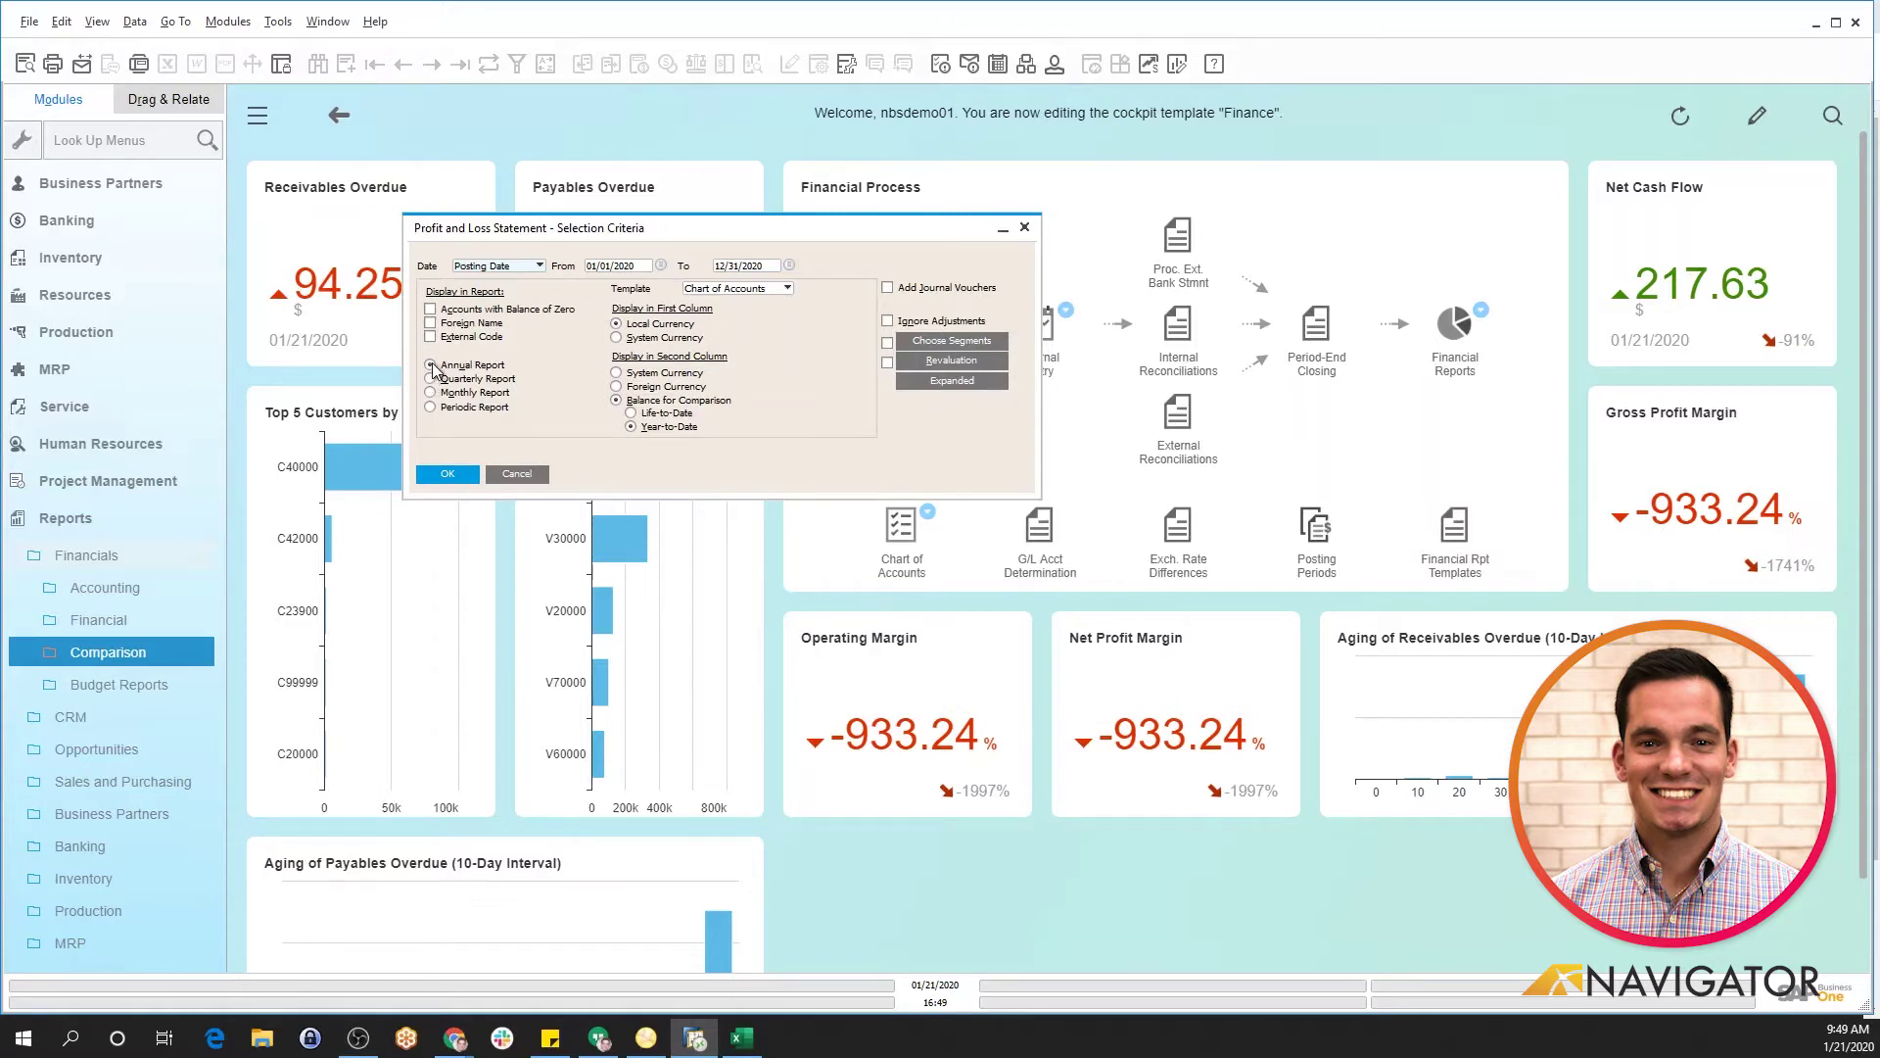
left_click(627, 266)
left_click(638, 261)
left_click(664, 264)
key("BackSpace")
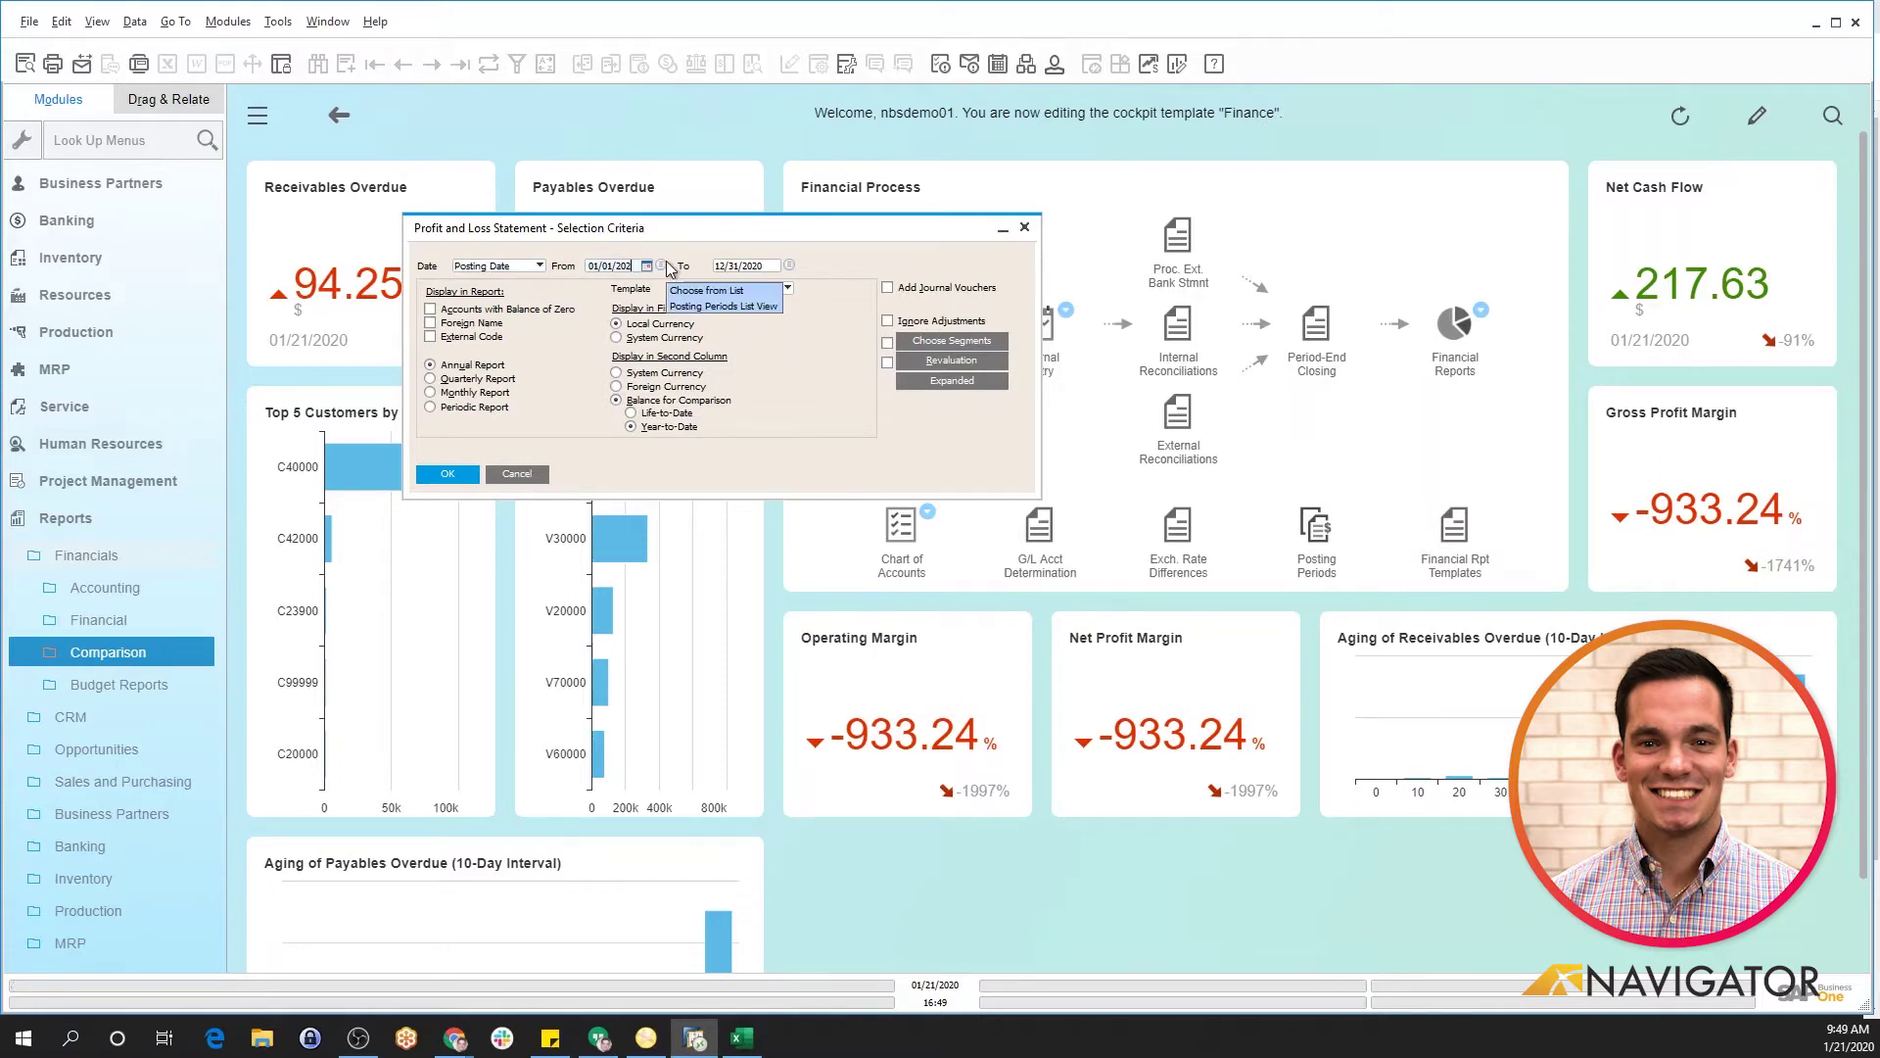
key("BackSpace")
type("19")
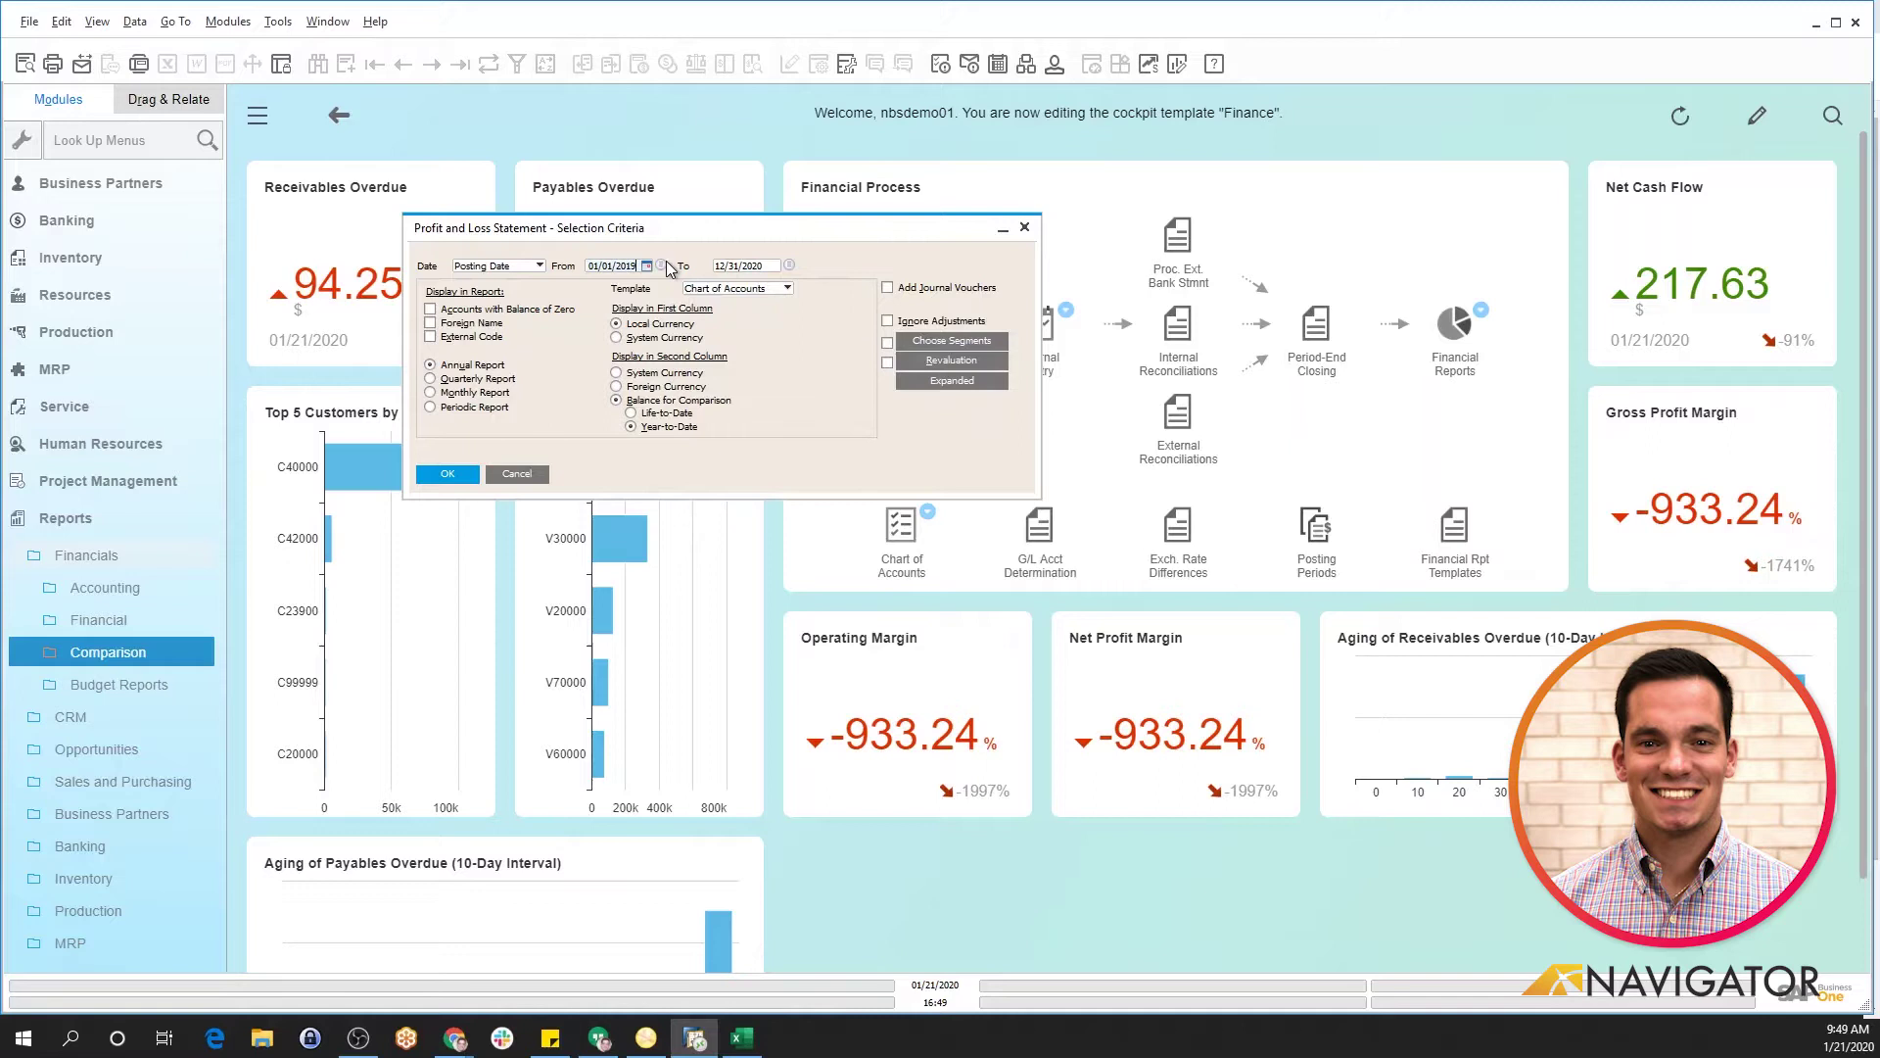
left_click(764, 265)
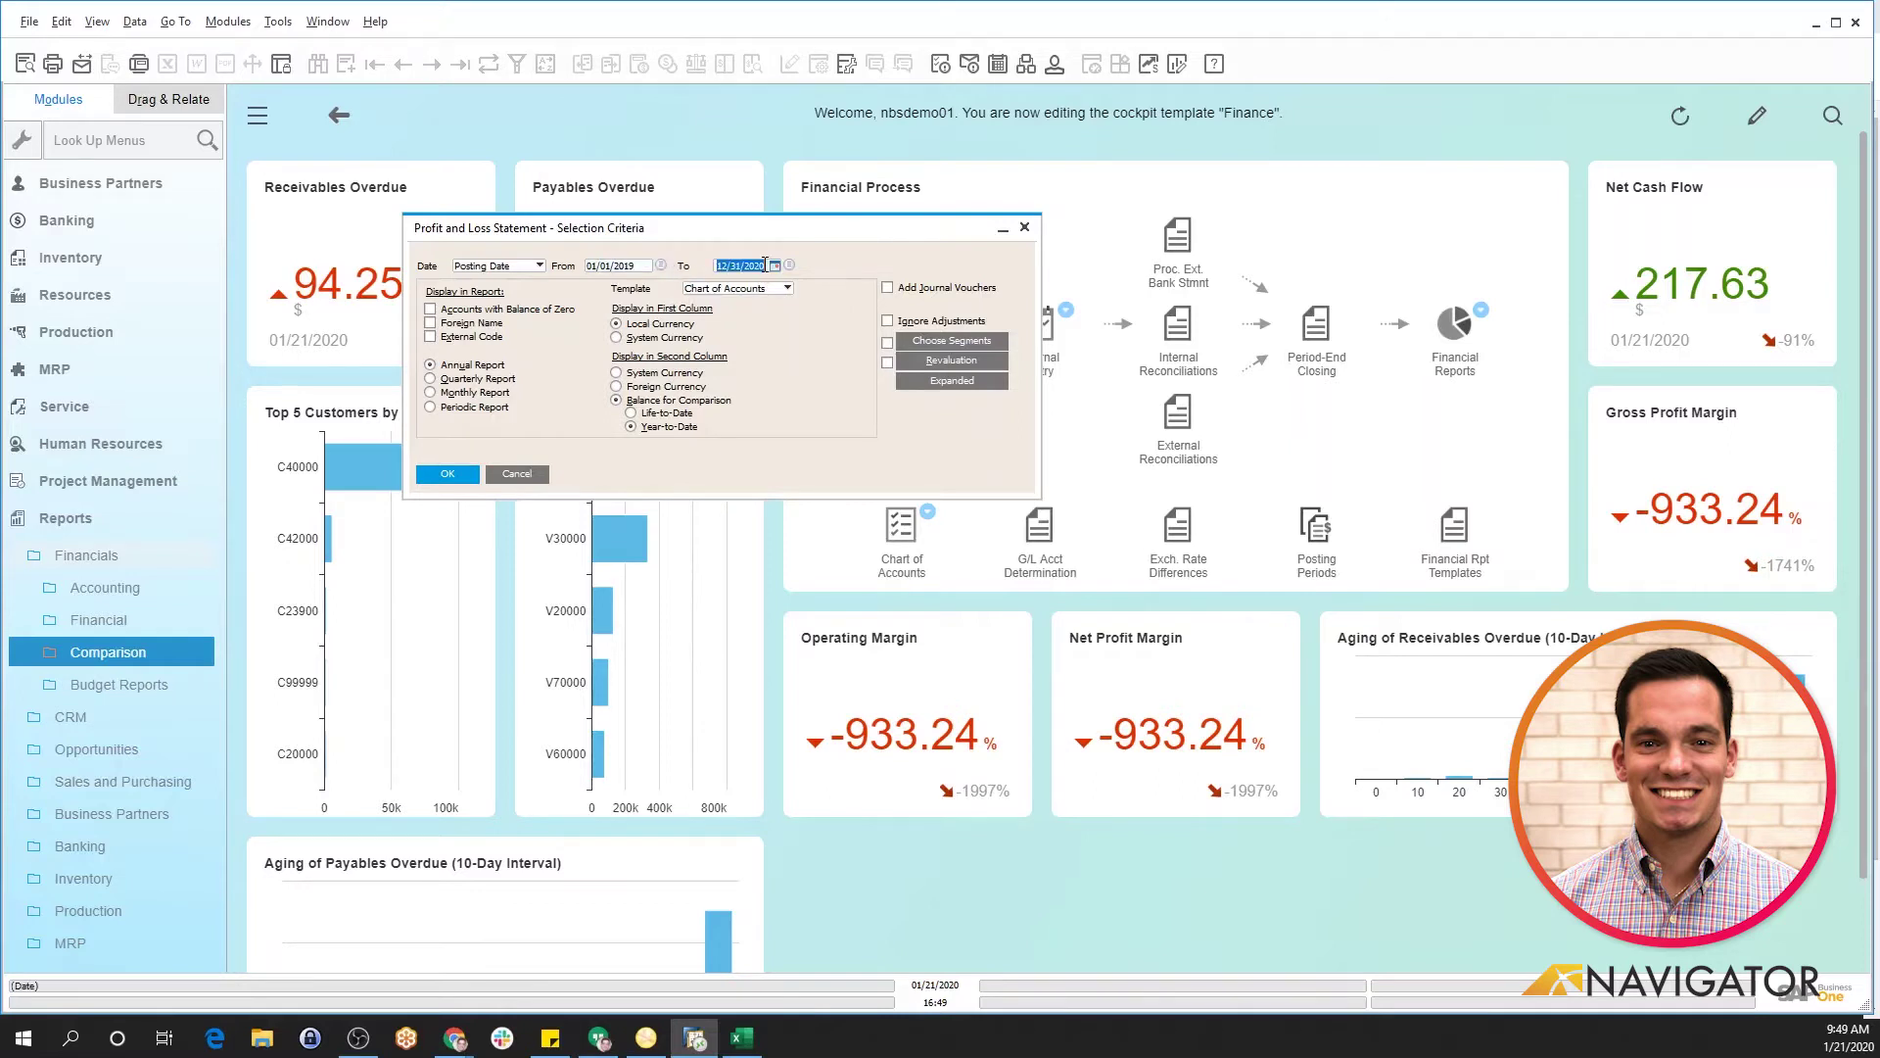
key("BackSpace")
type("19")
Step: Leave segment and expanded criteria unchanged and run the 2019 Profit and Loss Statement
left_click(937, 344)
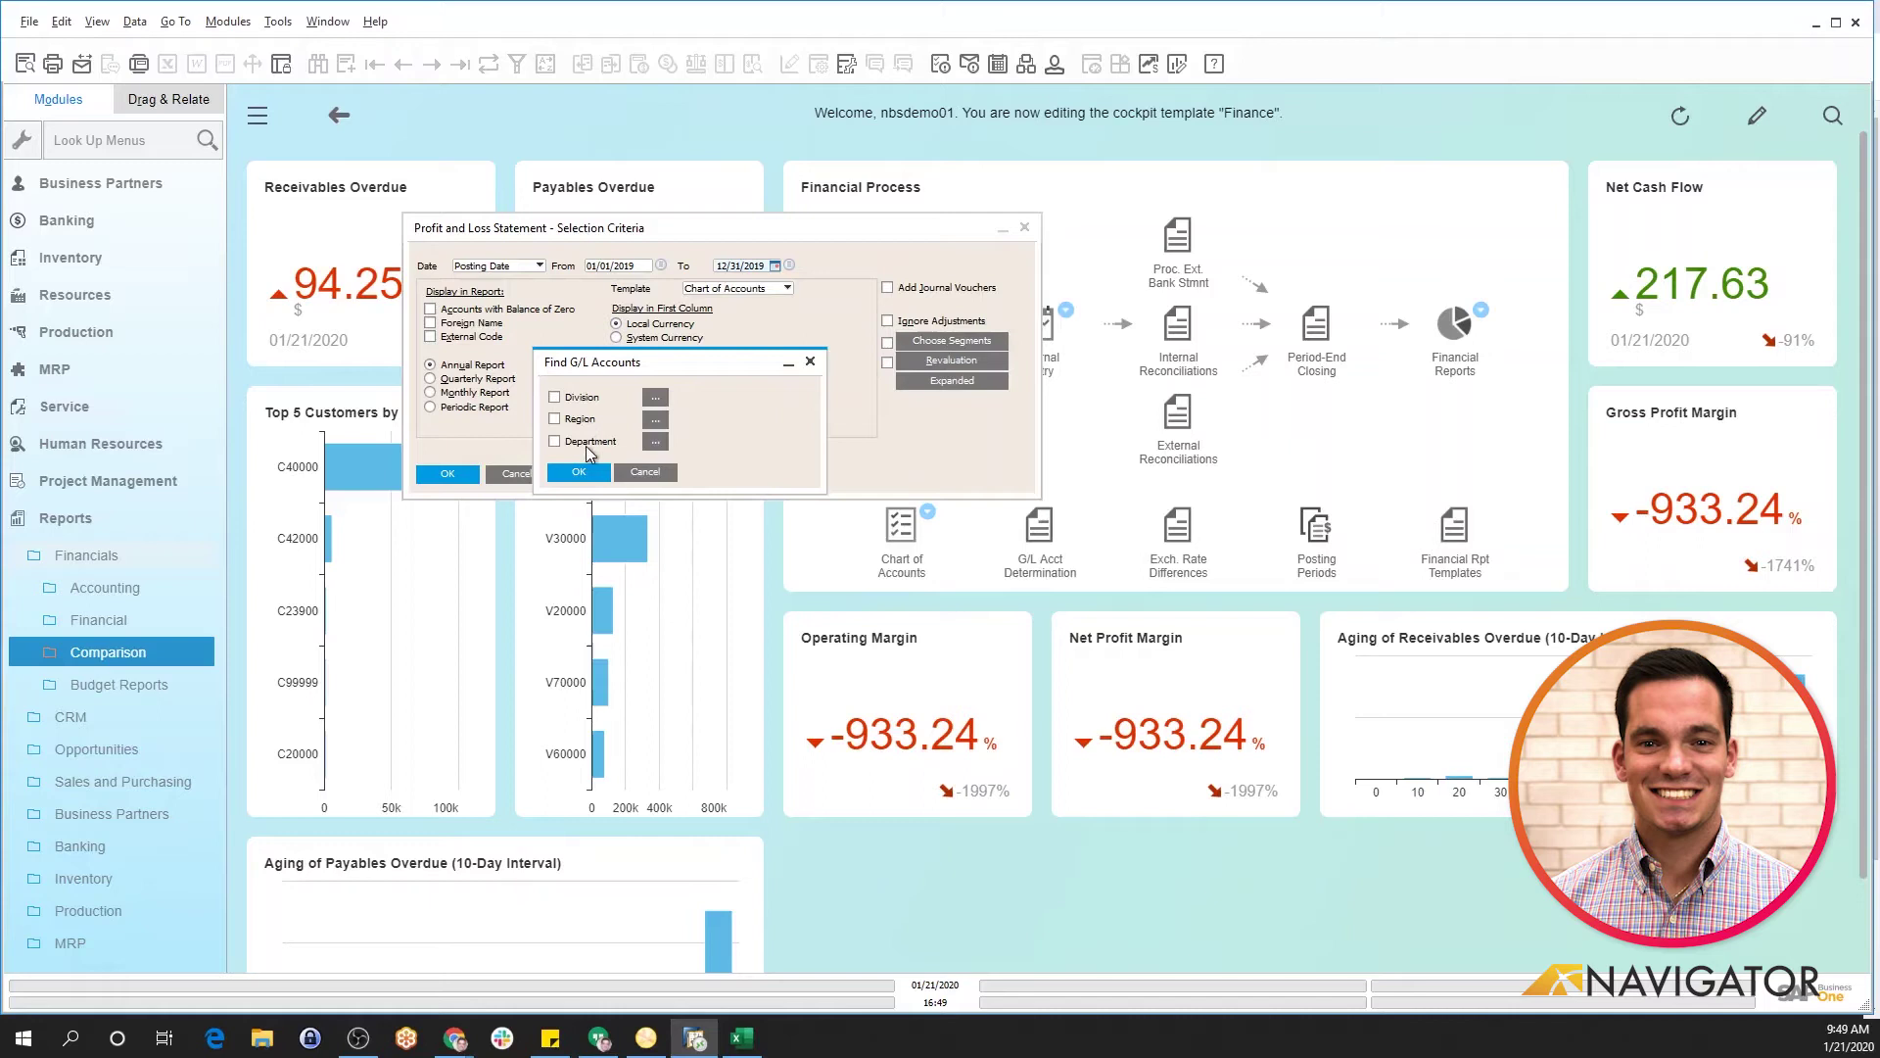
left_click(812, 362)
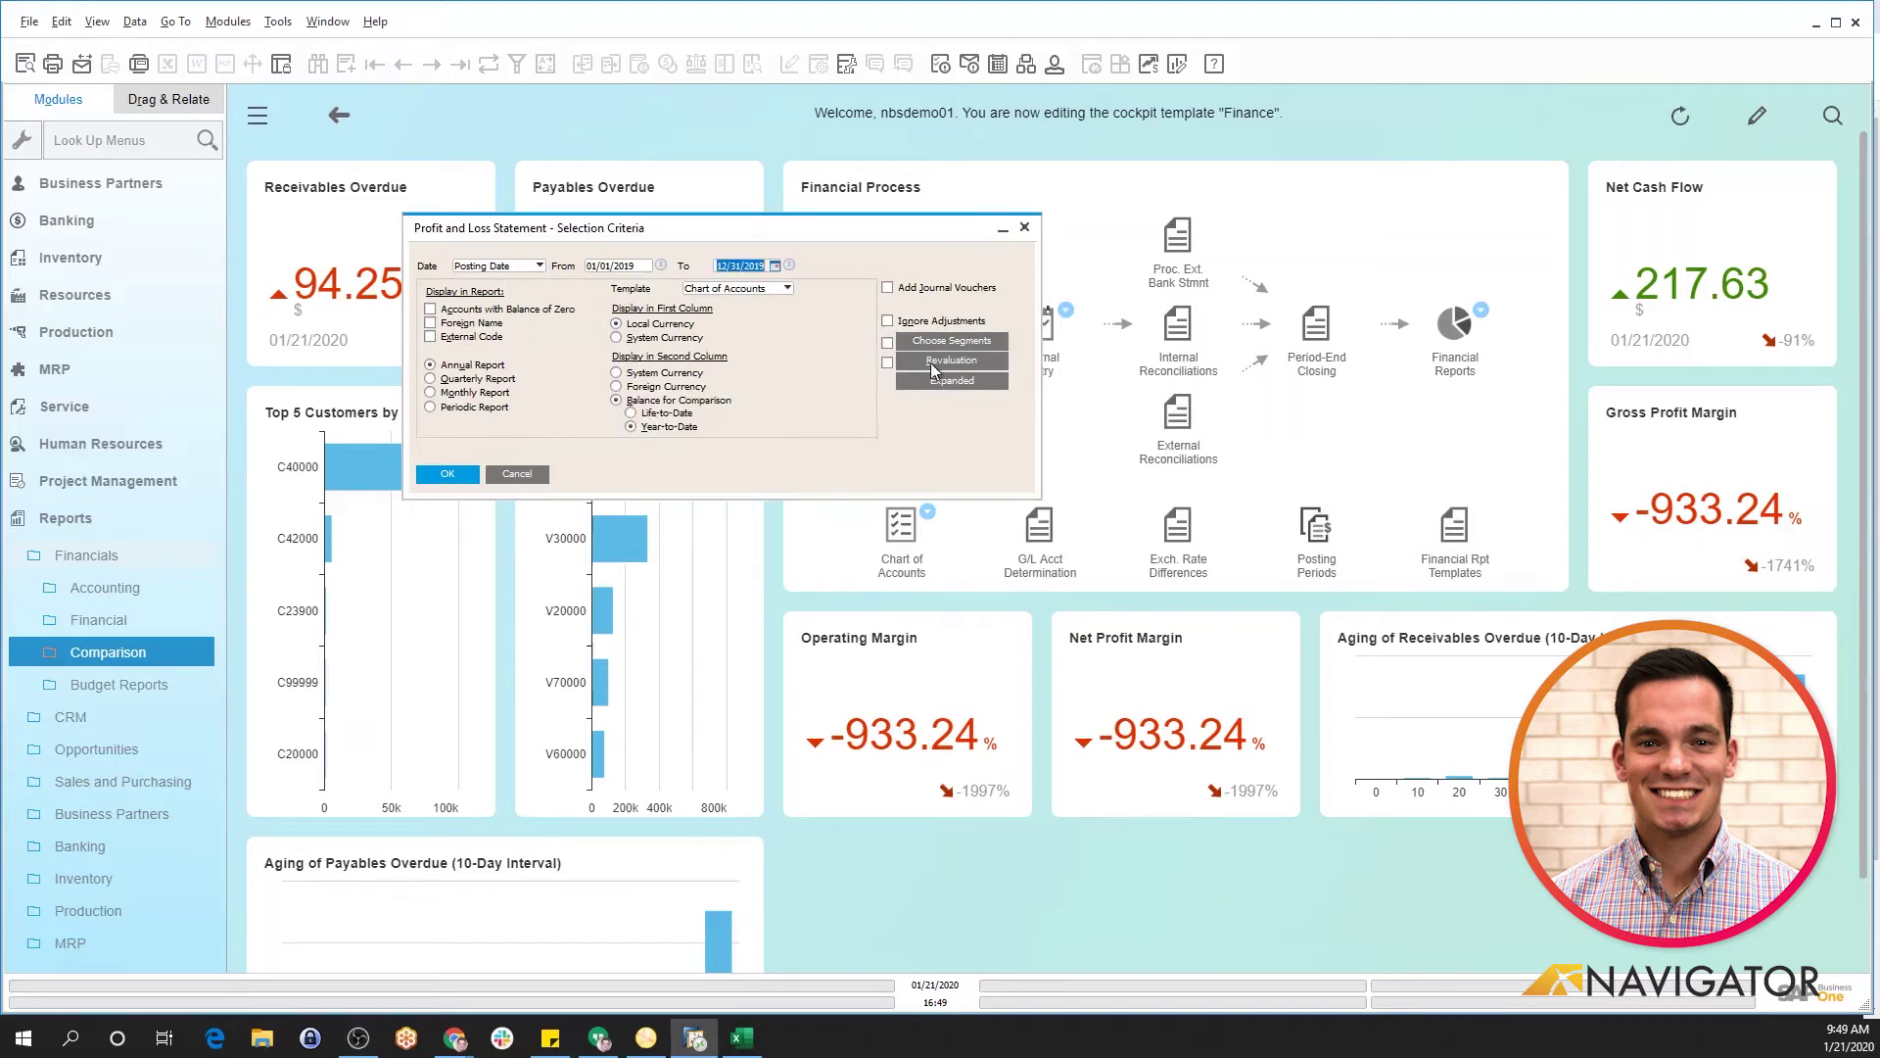
left_click(930, 381)
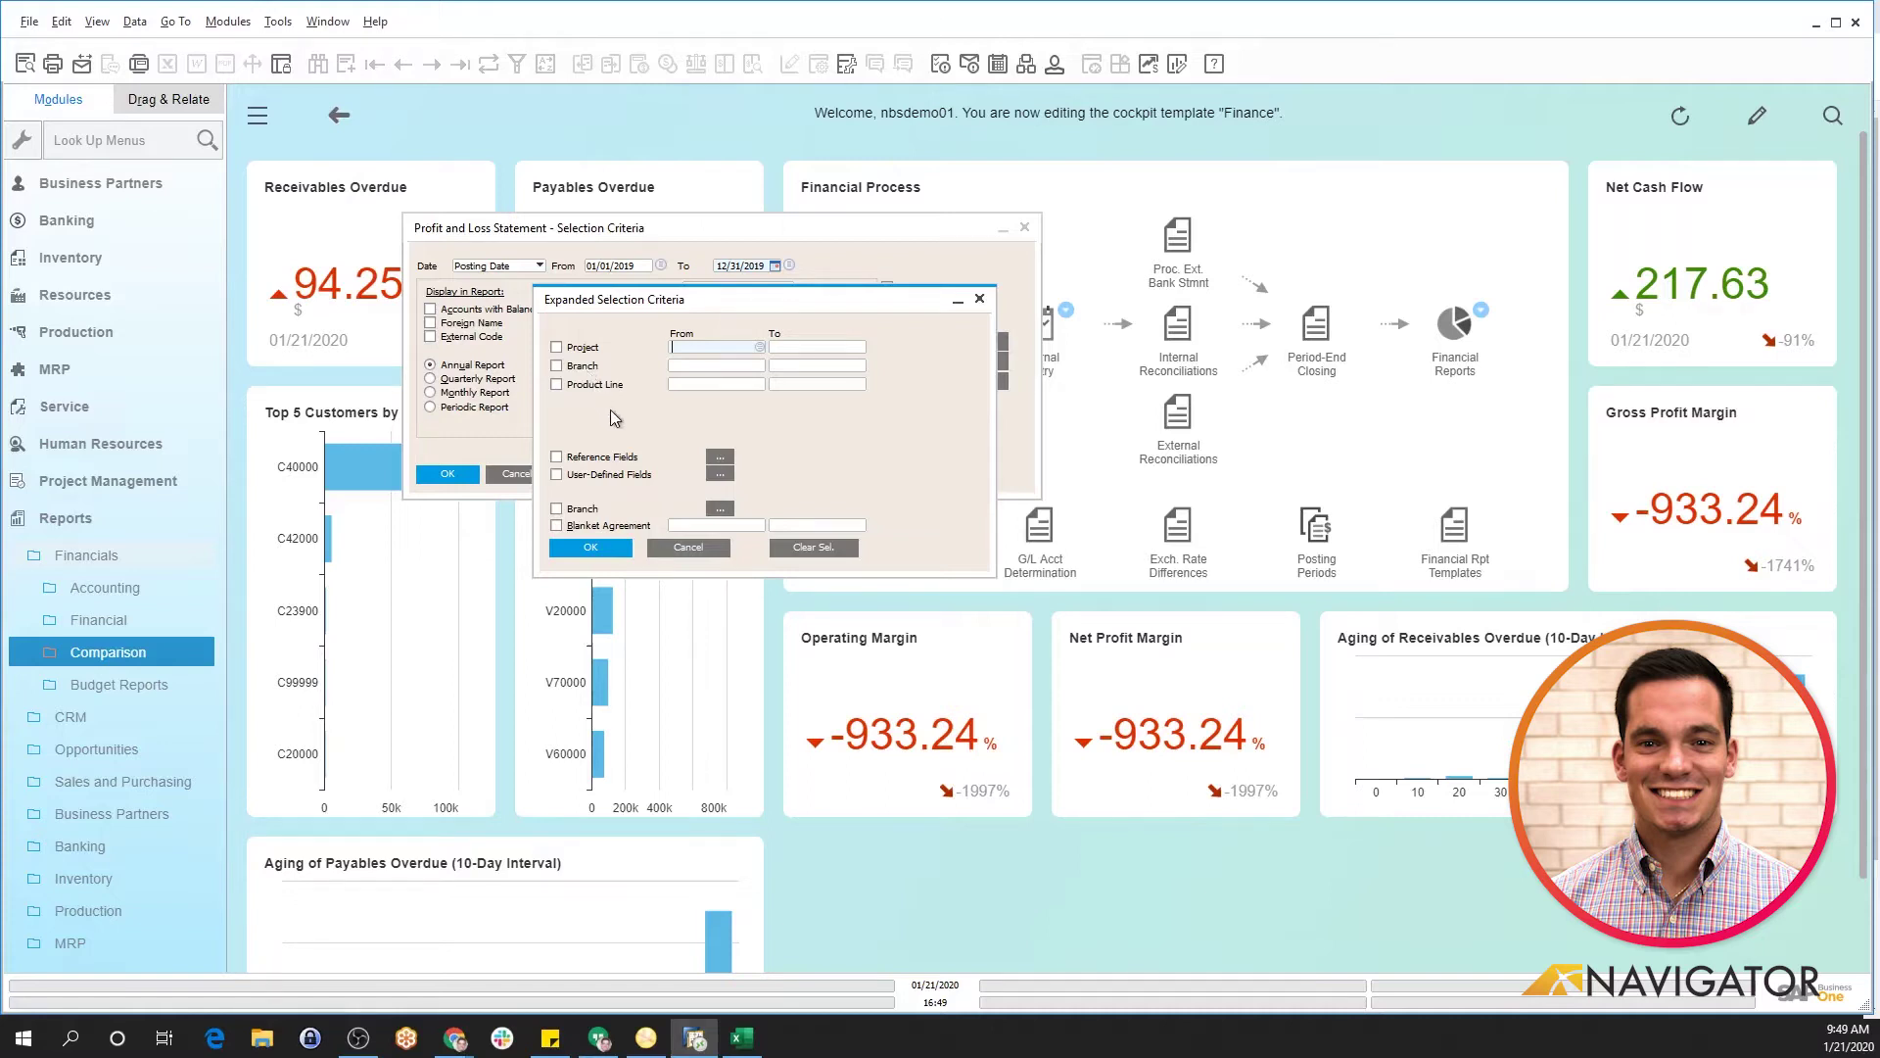
left_click(980, 298)
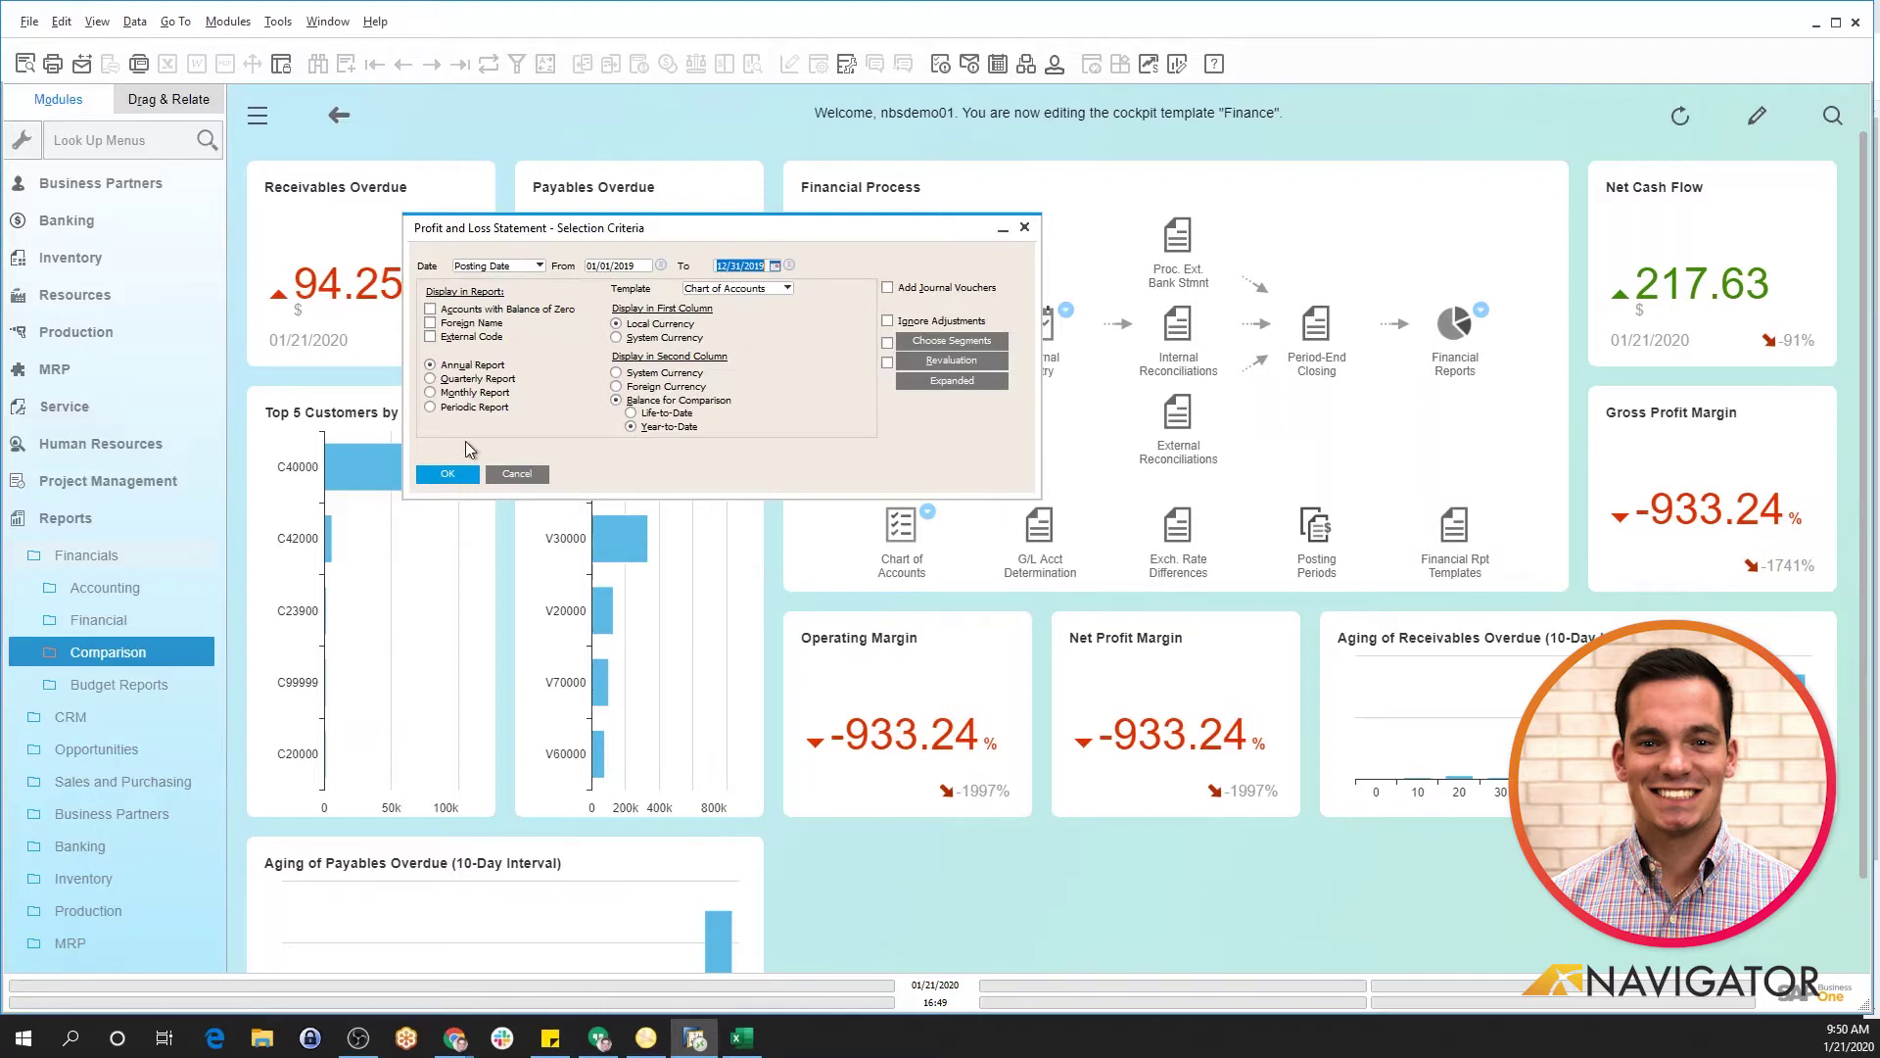
left_click(467, 474)
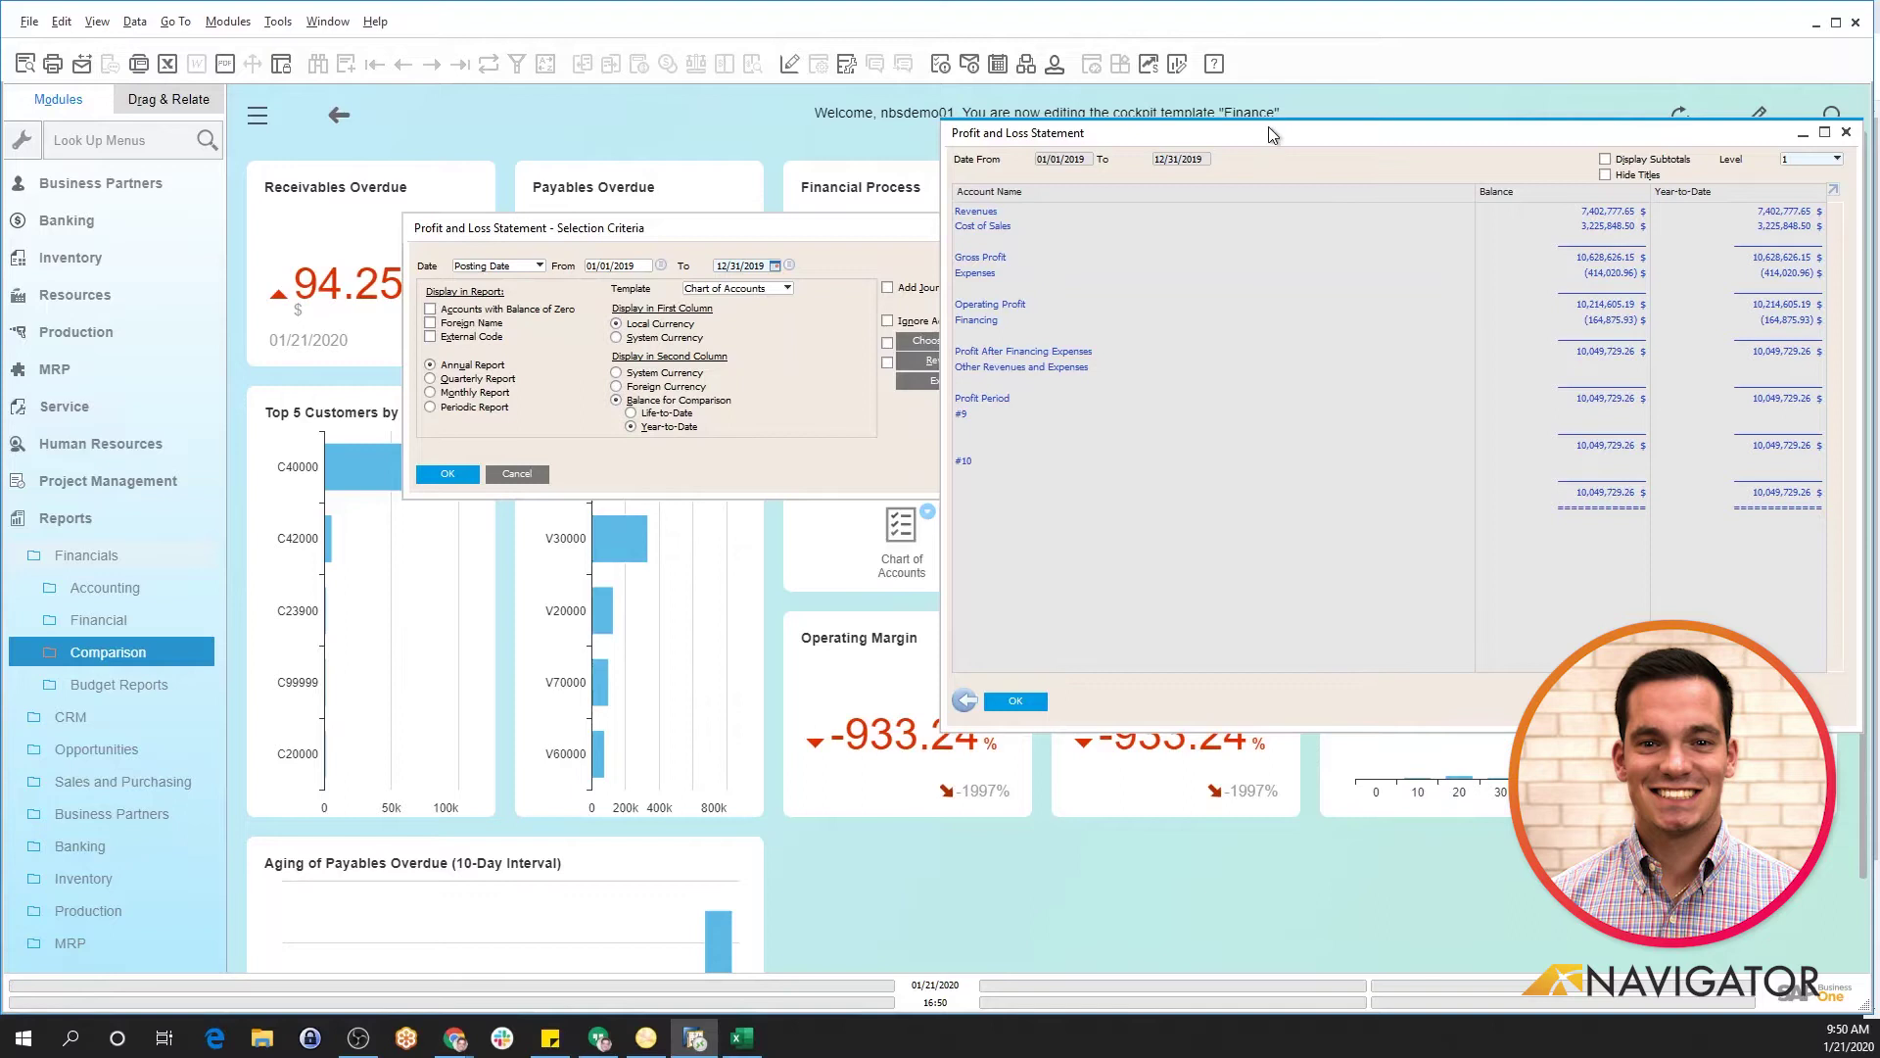
Step: Drag the Profit and Loss Statement window left to uncover the Net Cash Flow tile
left_click_drag(1215, 144, 875, 162)
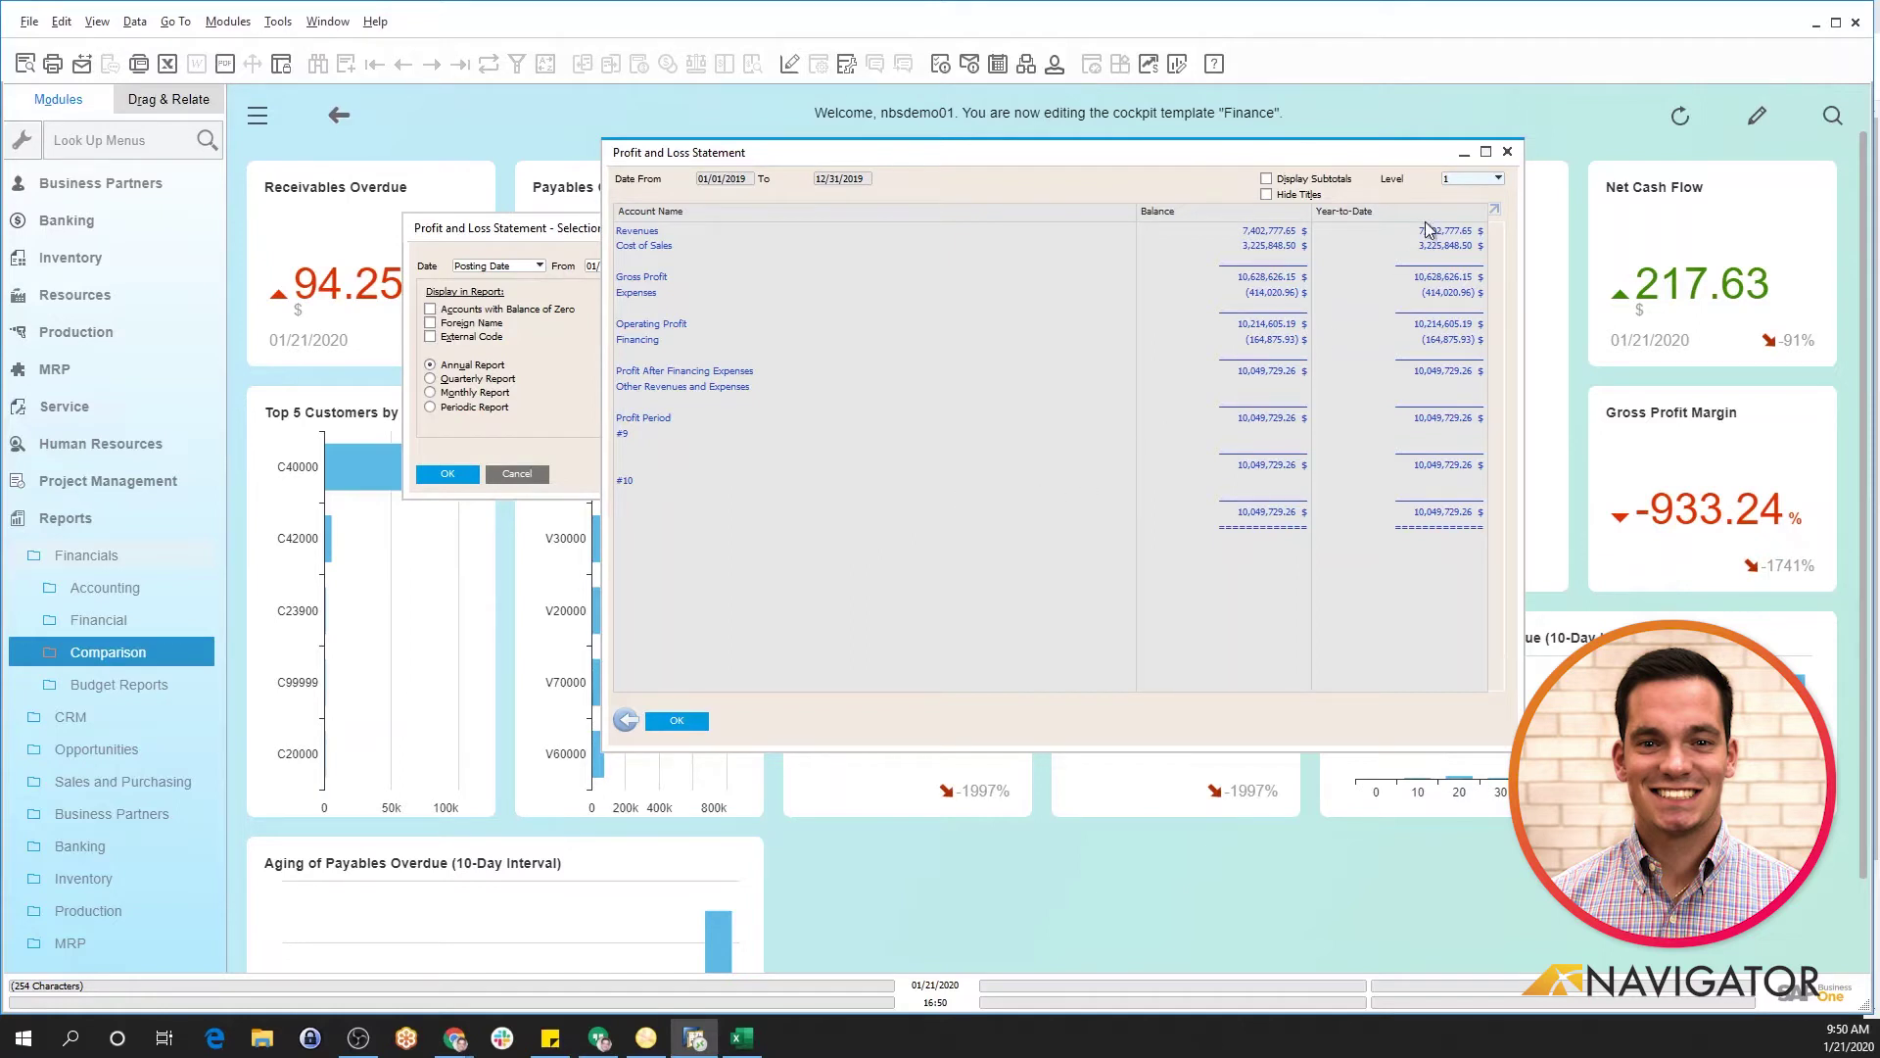
Step: Step the report's detail level through 2 and 3 up to level 4
left_click(1475, 182)
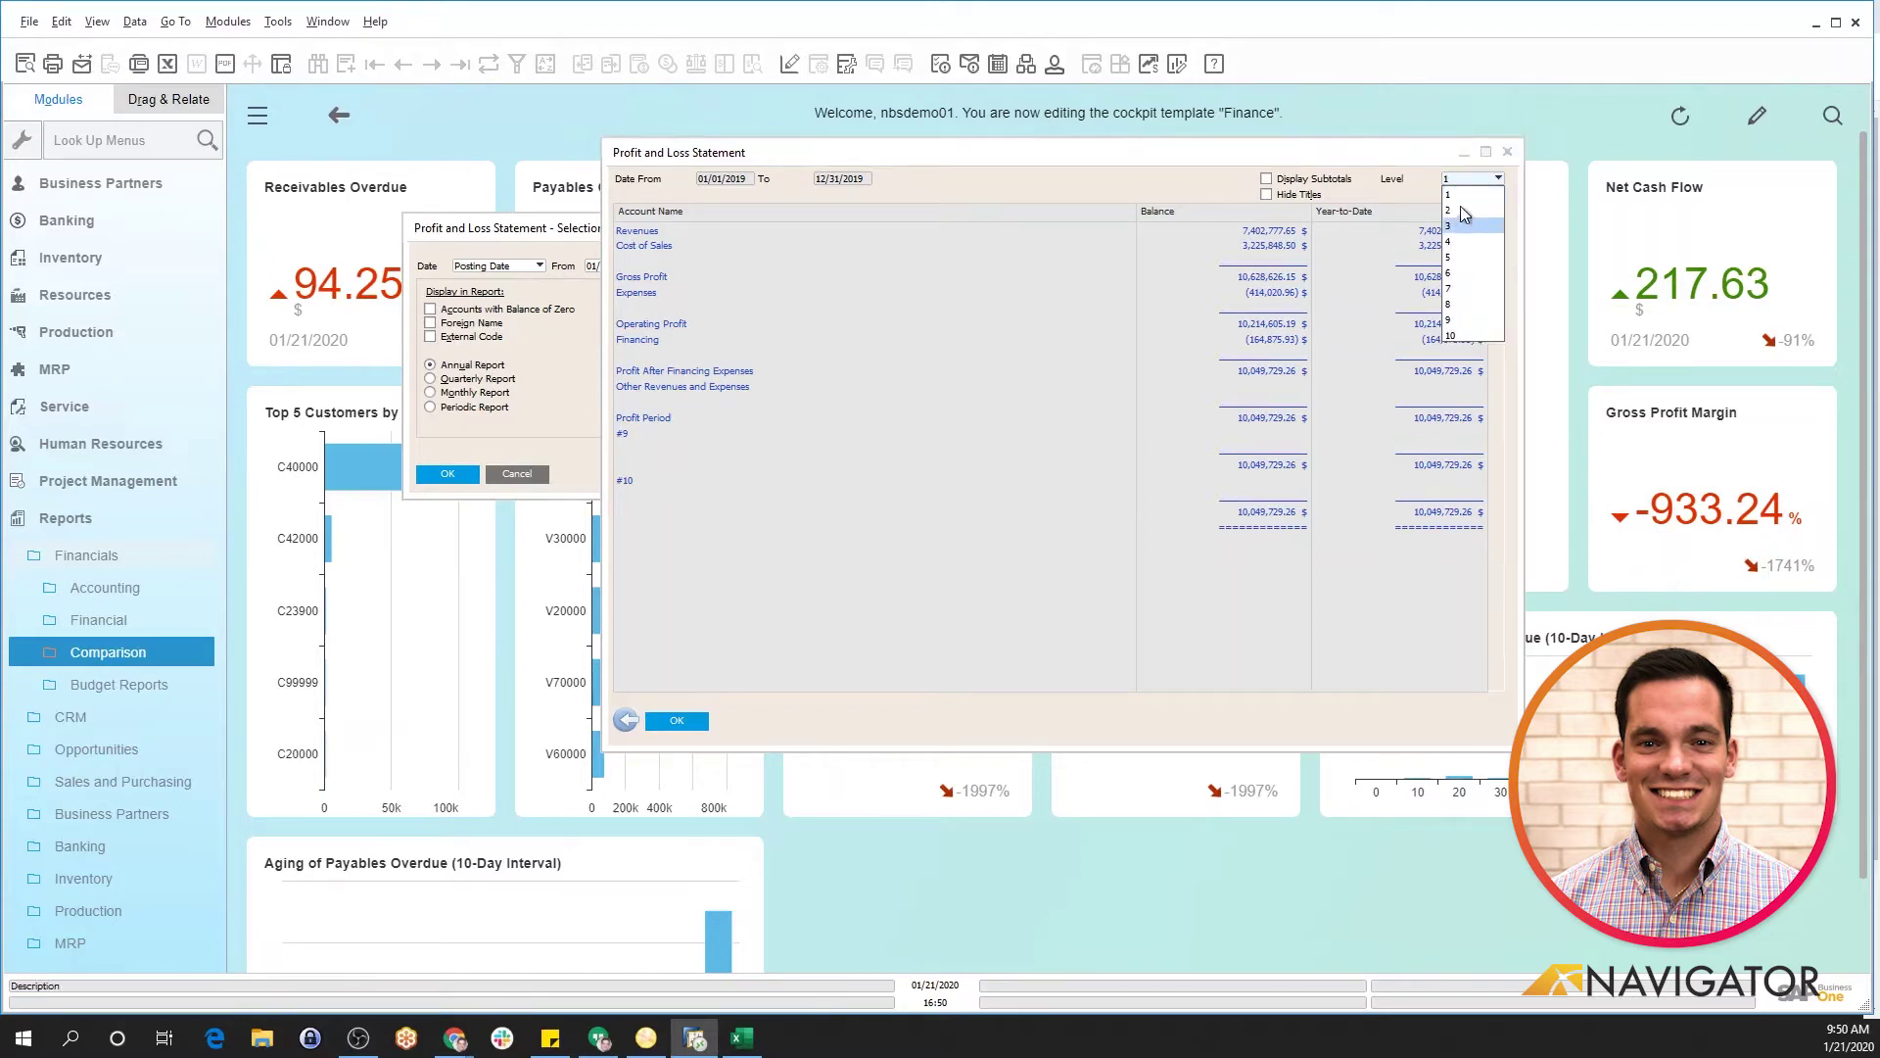
left_click(1459, 211)
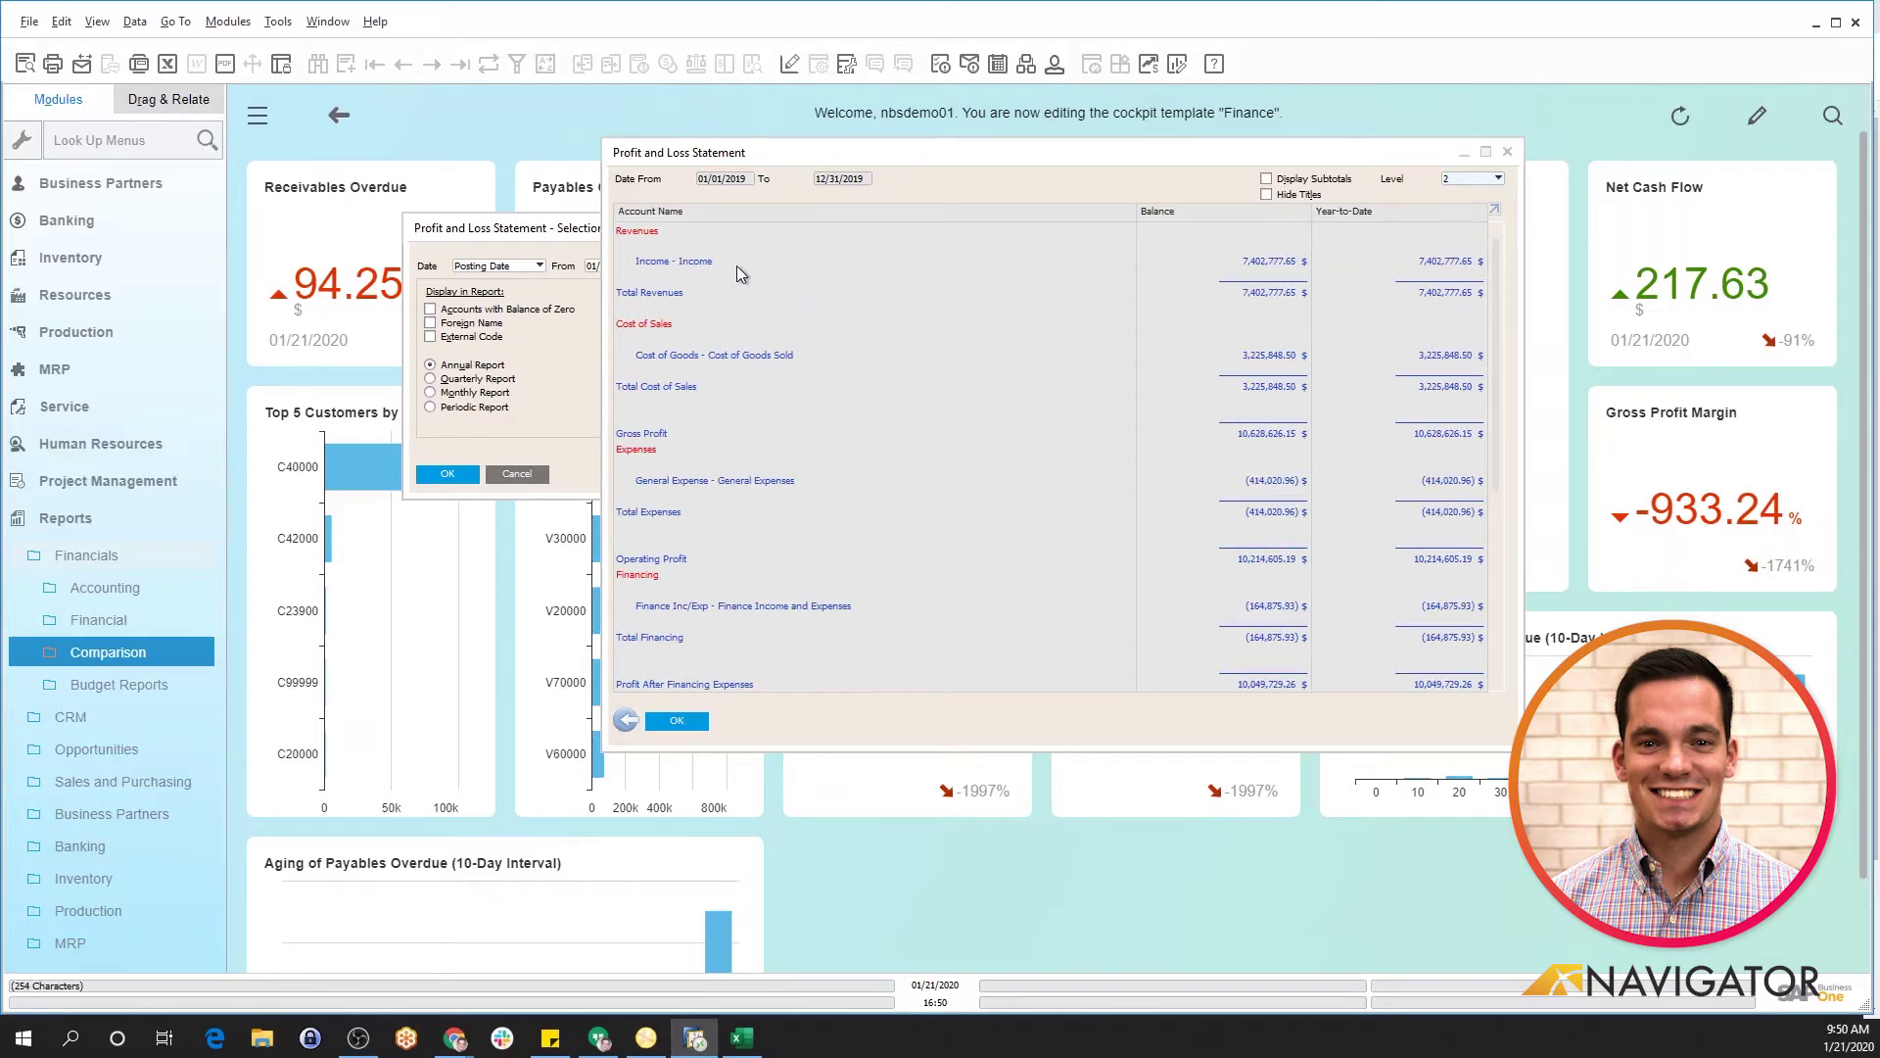
left_click(1474, 179)
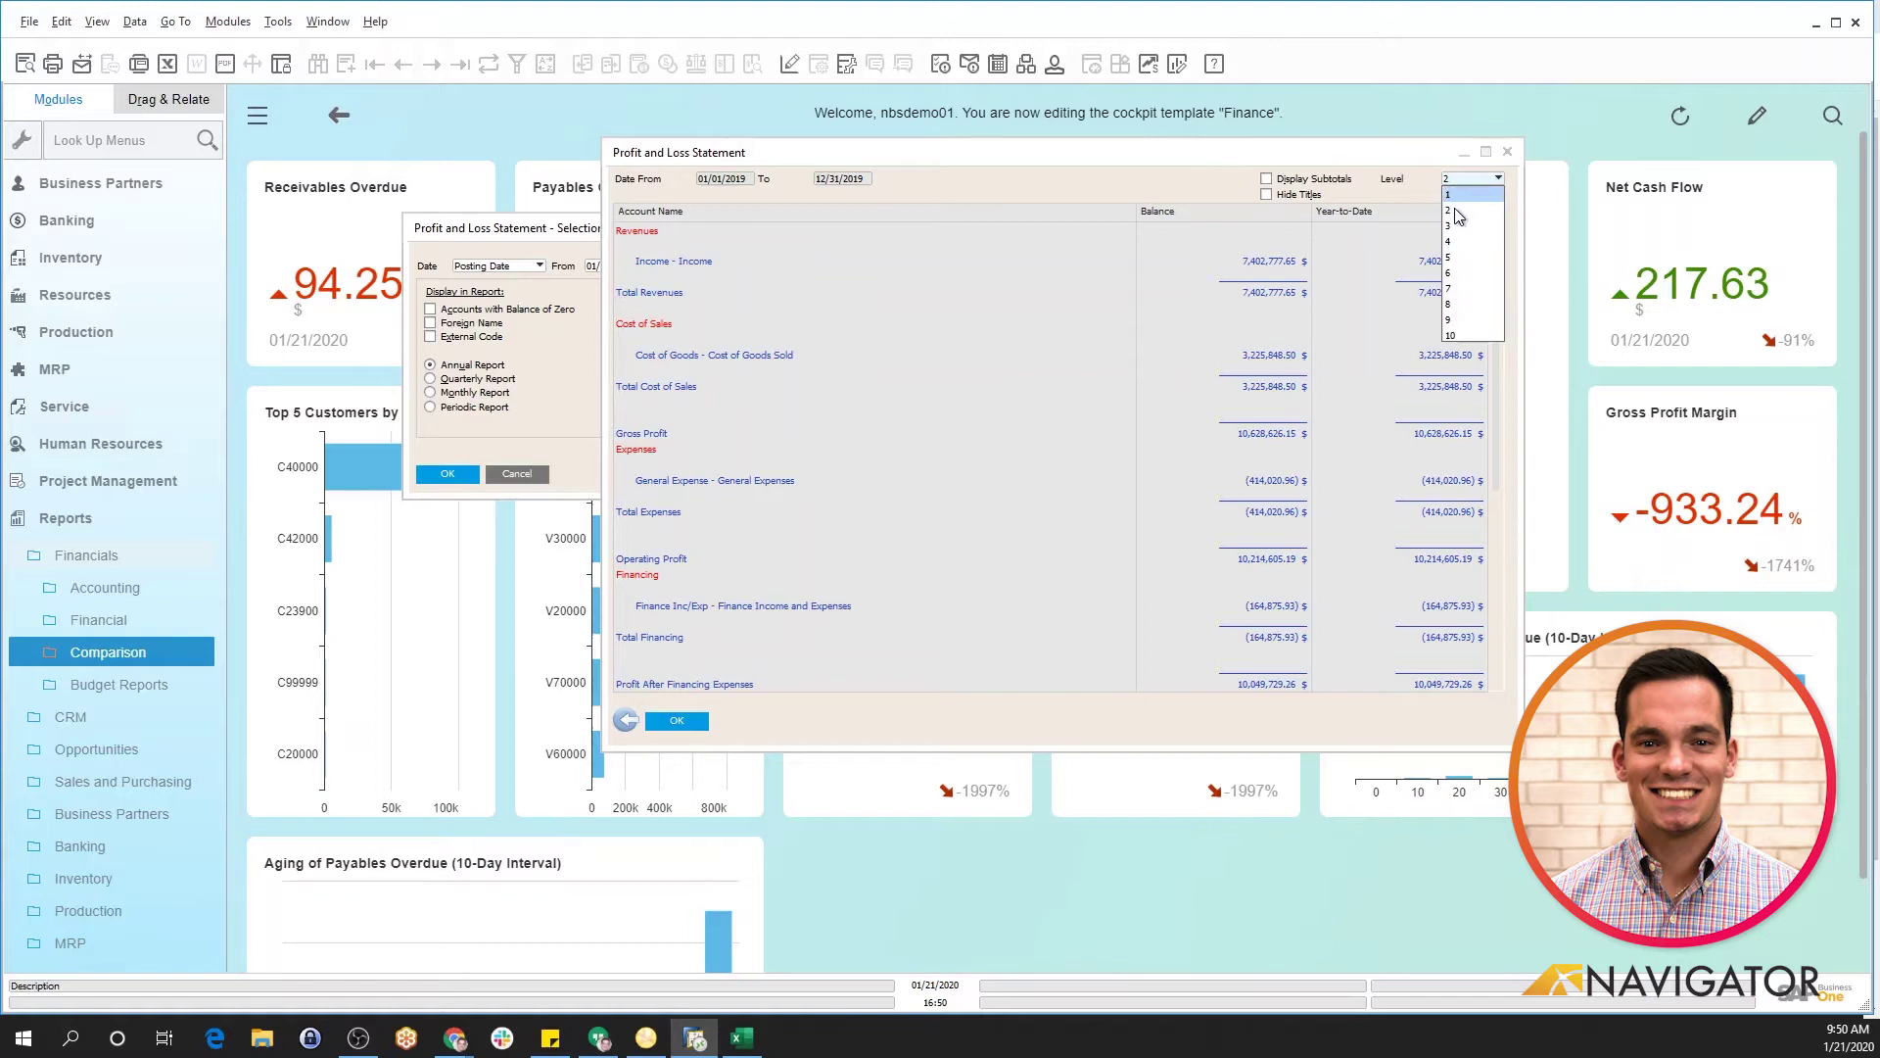
left_click(1460, 226)
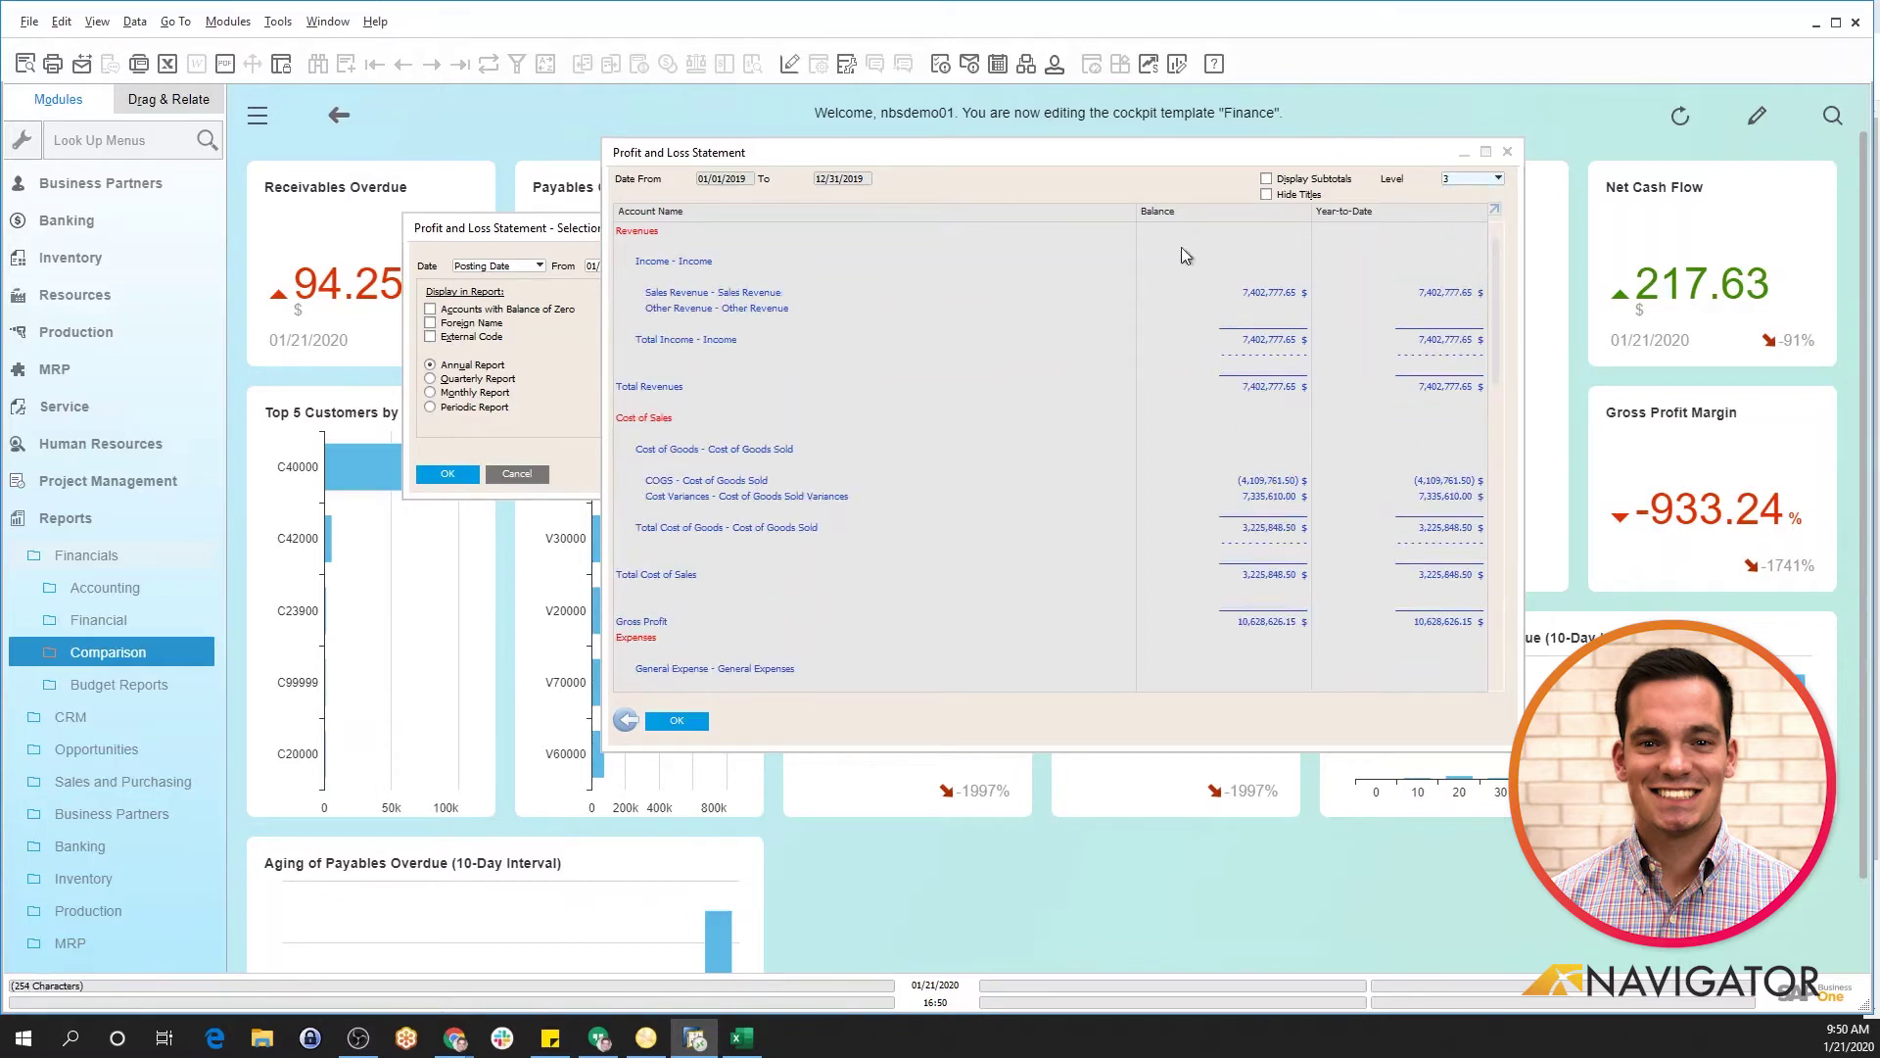
left_click(1474, 179)
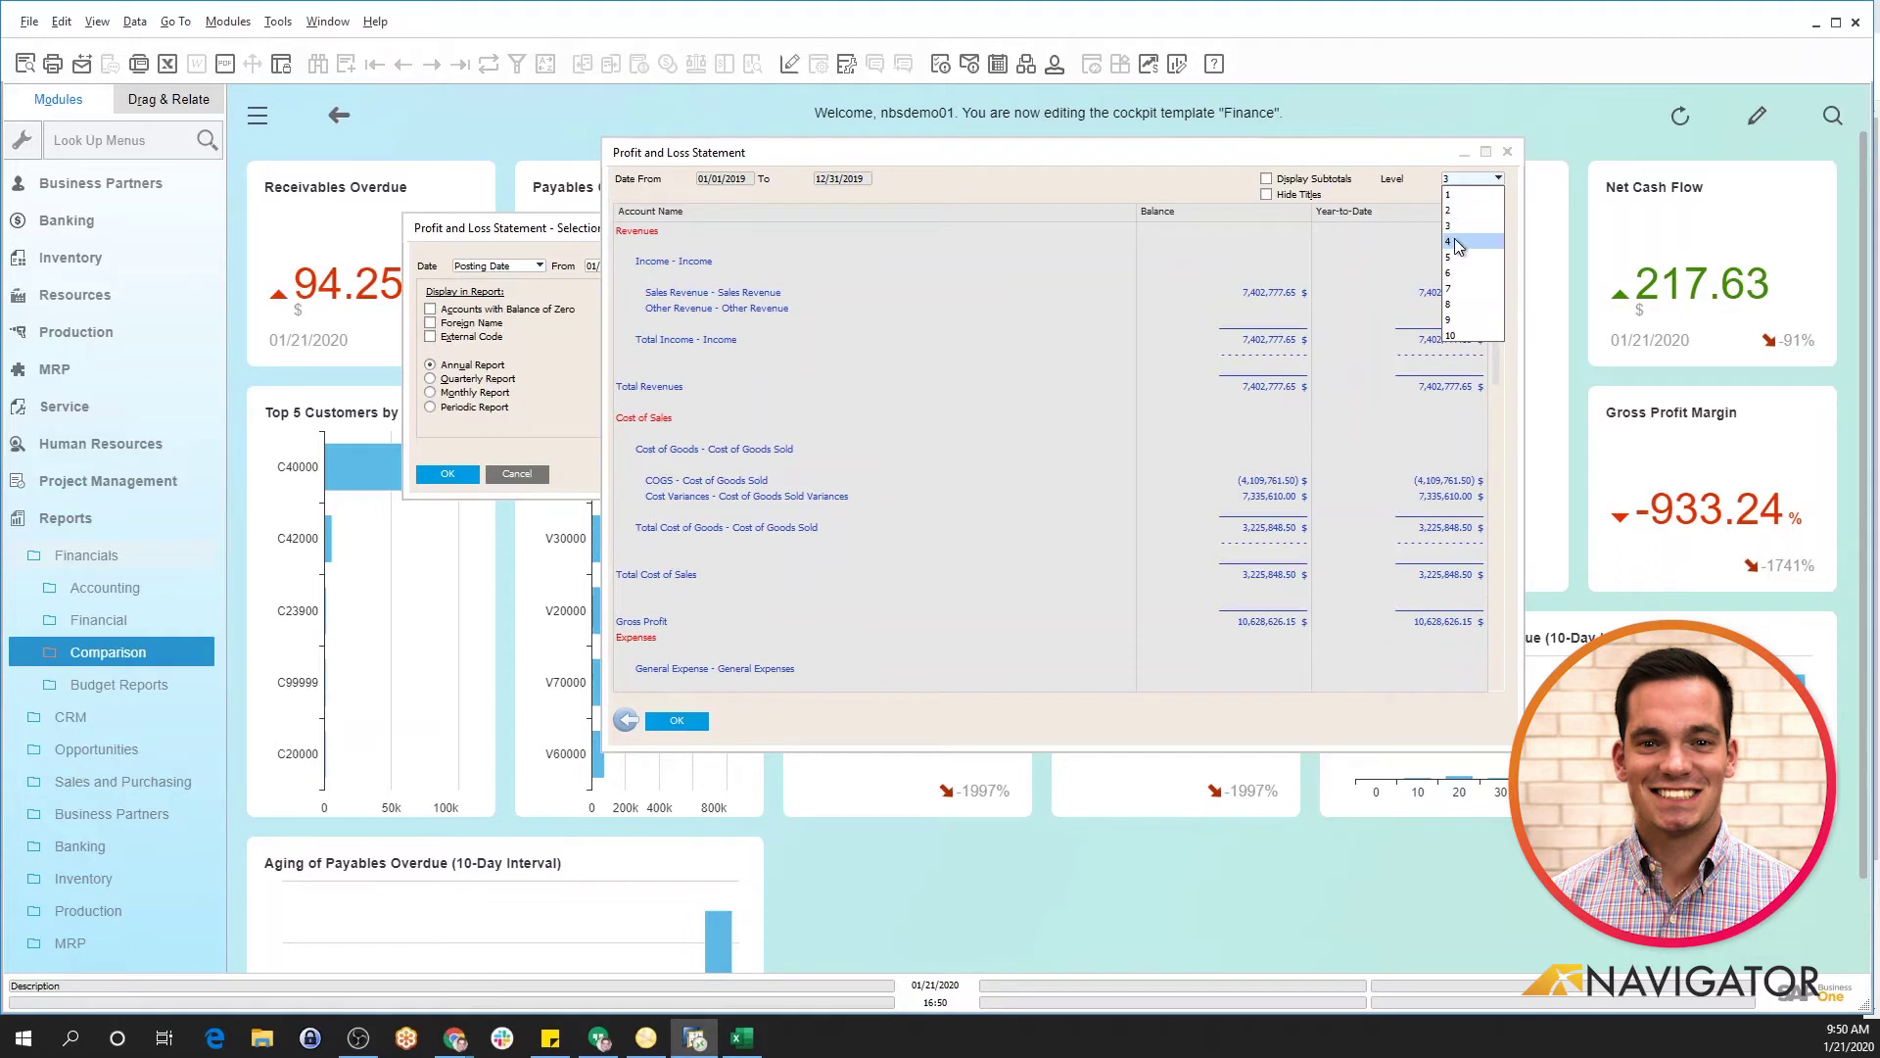
left_click(1459, 243)
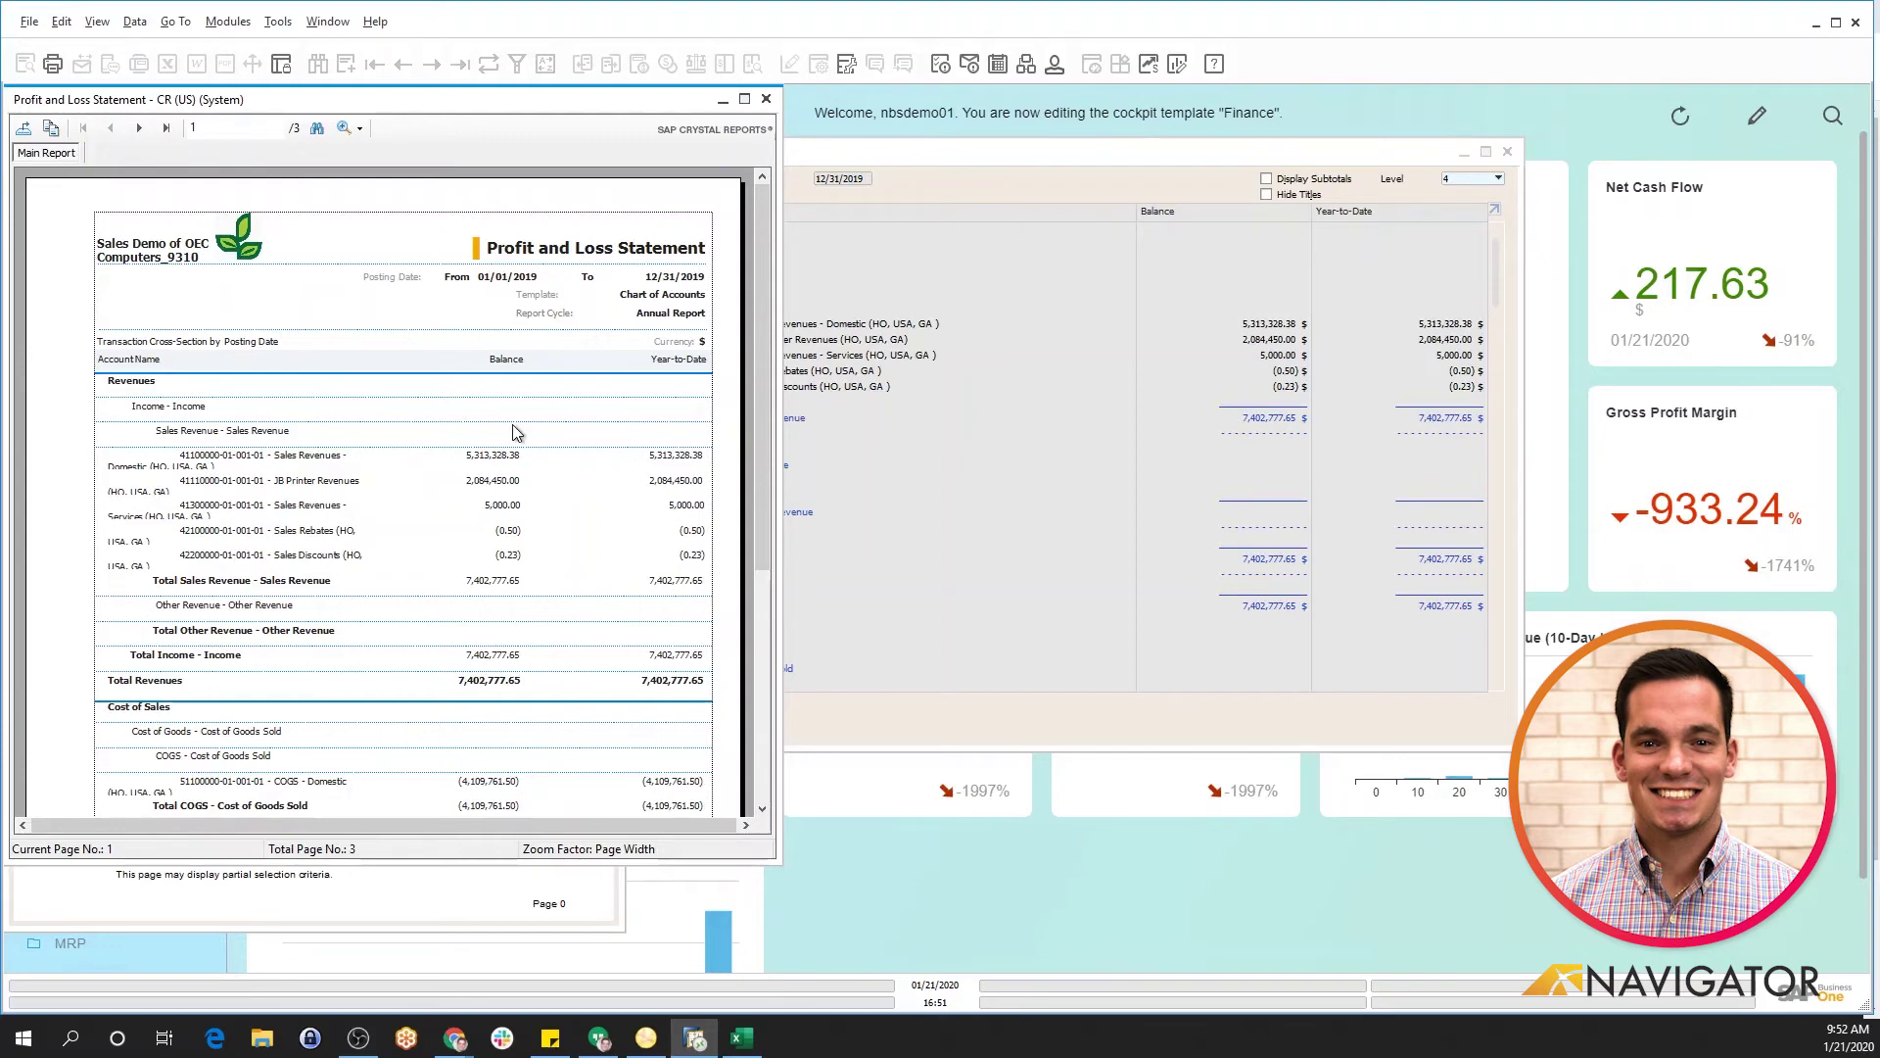
Step: Select the JB Printer Revenues line, then close the preview, report and criteria windows
left_click(226, 494)
left_click(768, 100)
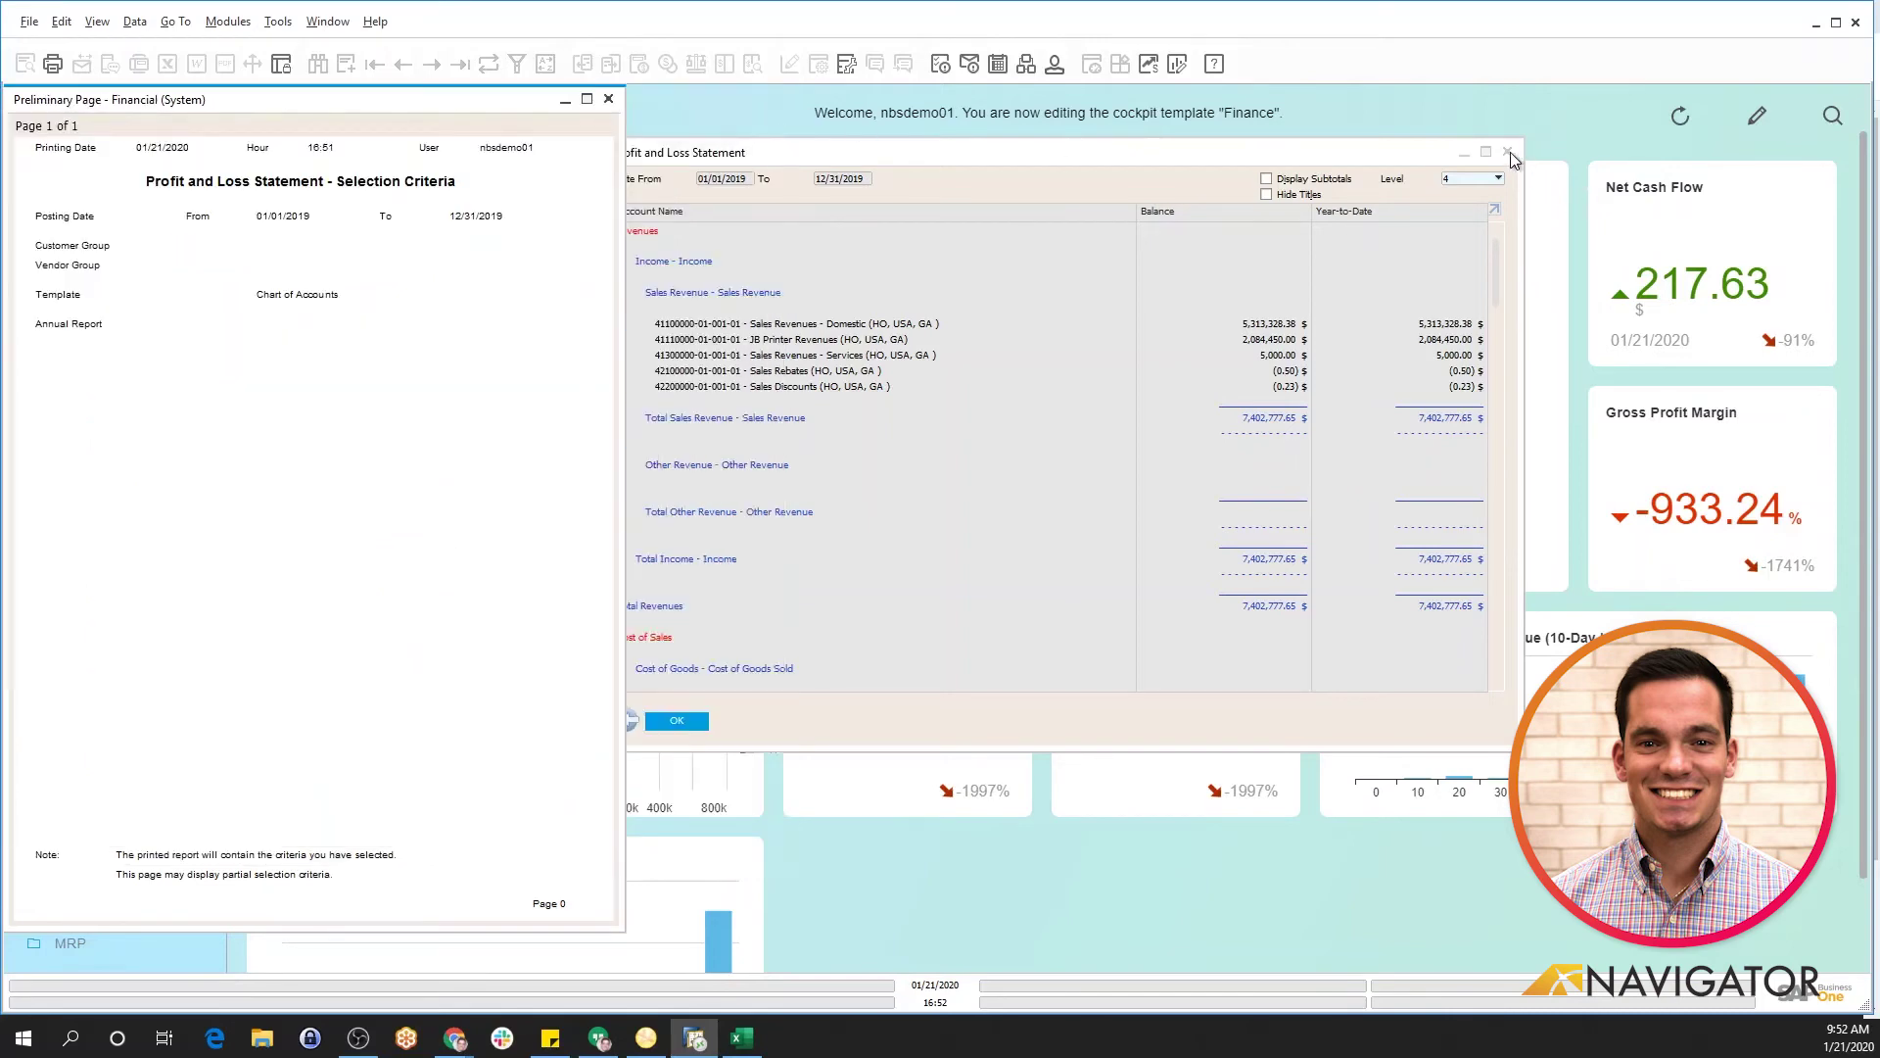
left_click(1508, 153)
left_click(609, 103)
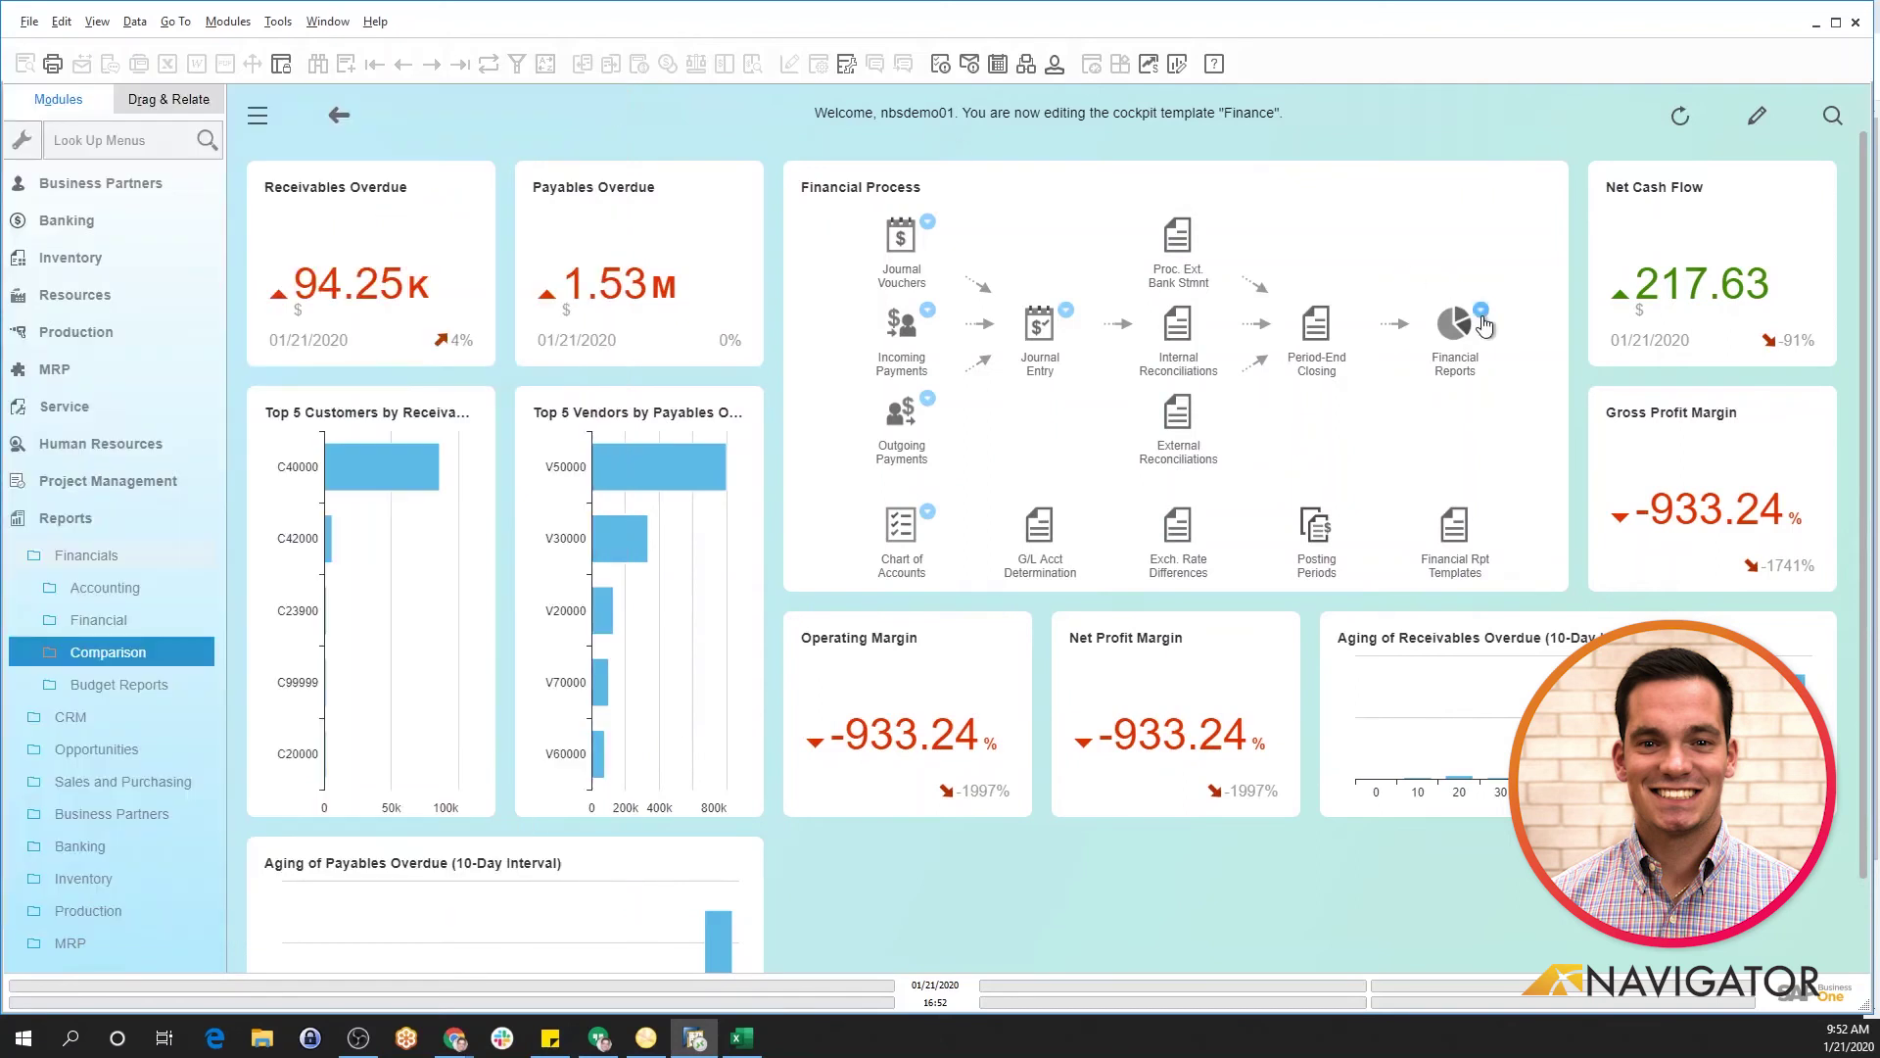
Step: Open Balance Sheet criteria, set the To date to 12/31/2019 and choose Quarterly Report
left_click(1483, 322)
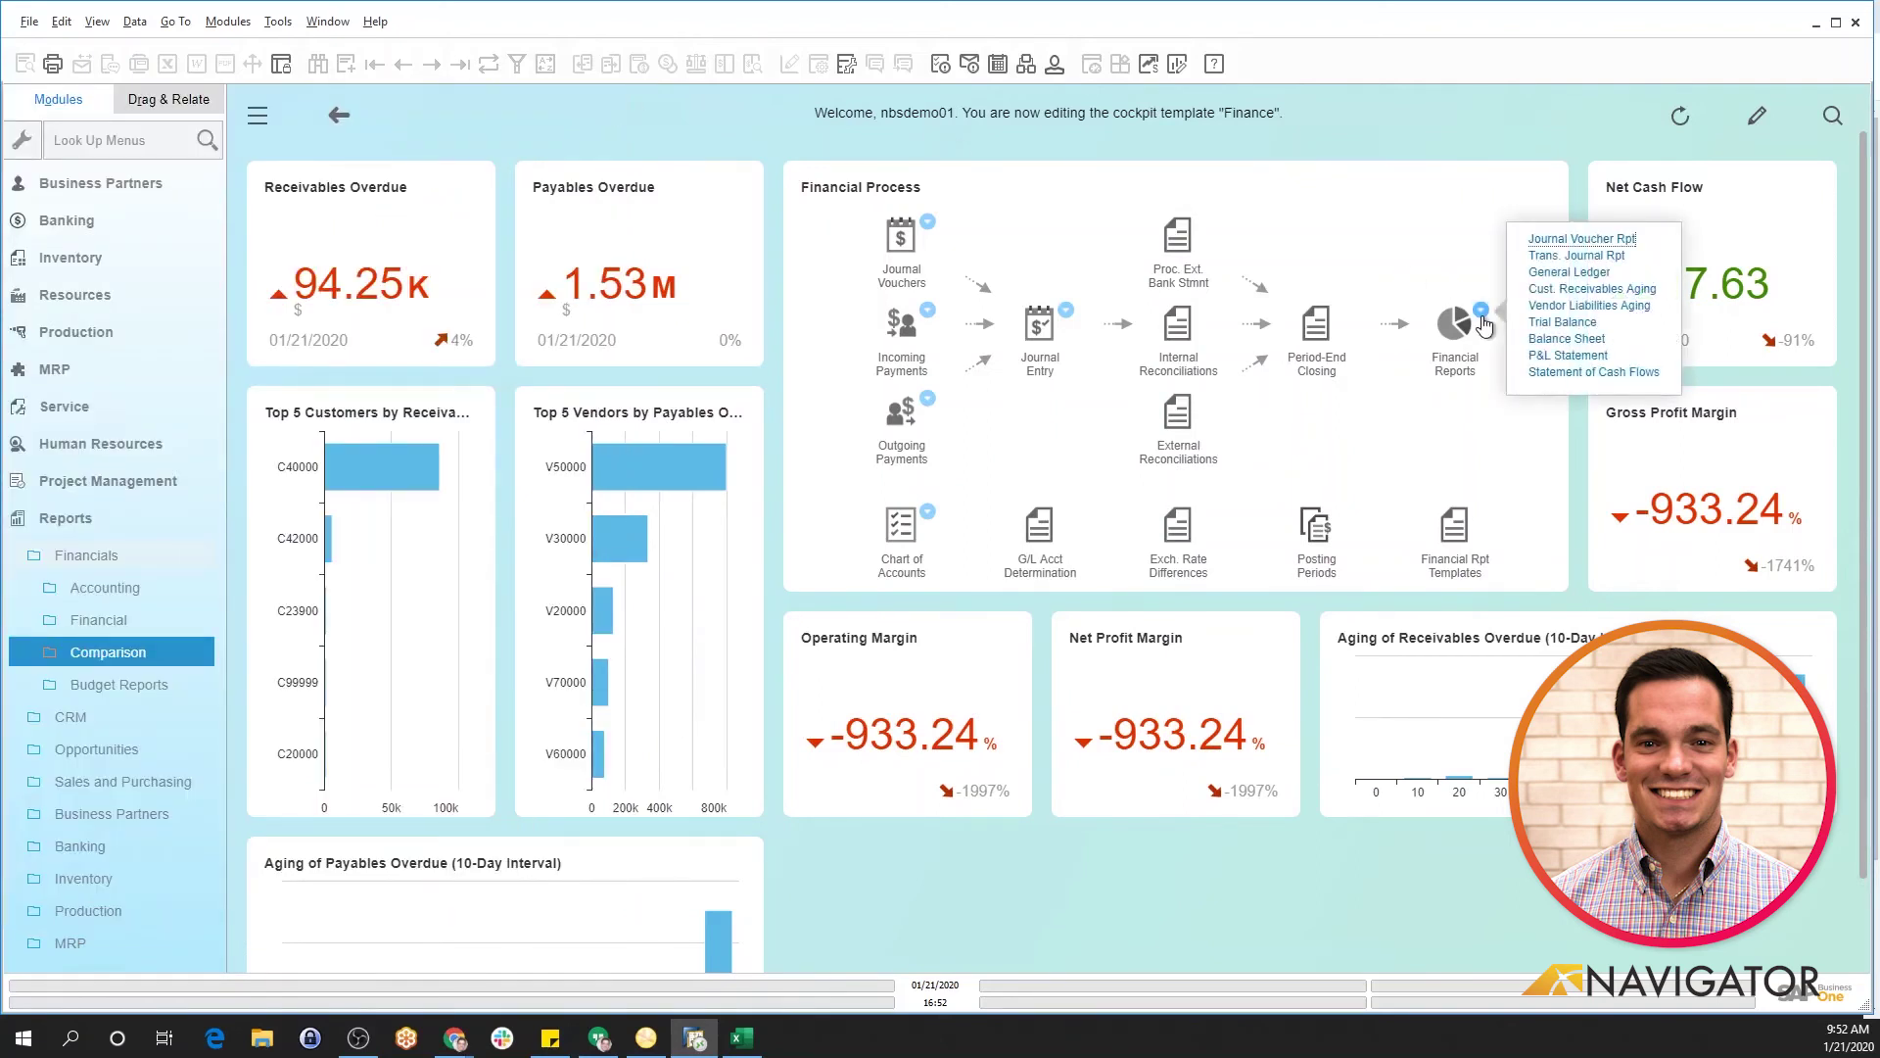
left_click(1549, 339)
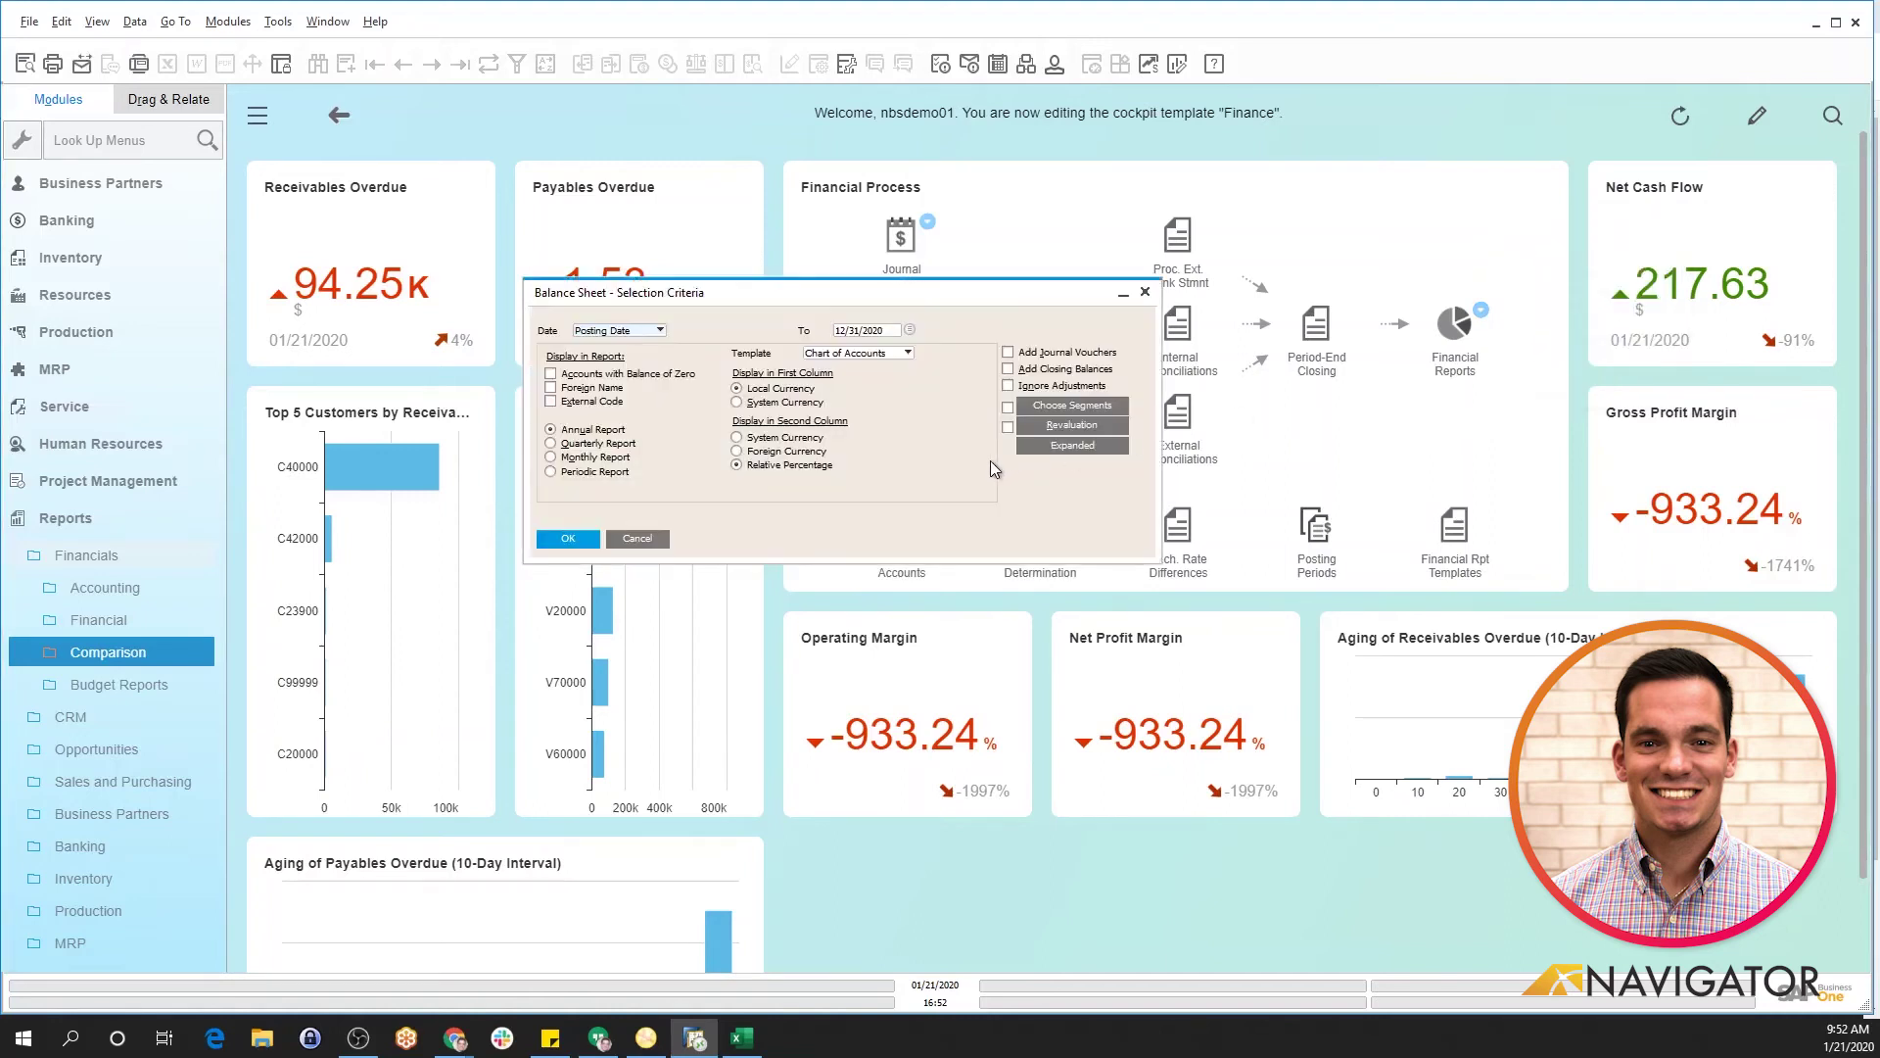
left_click(887, 334)
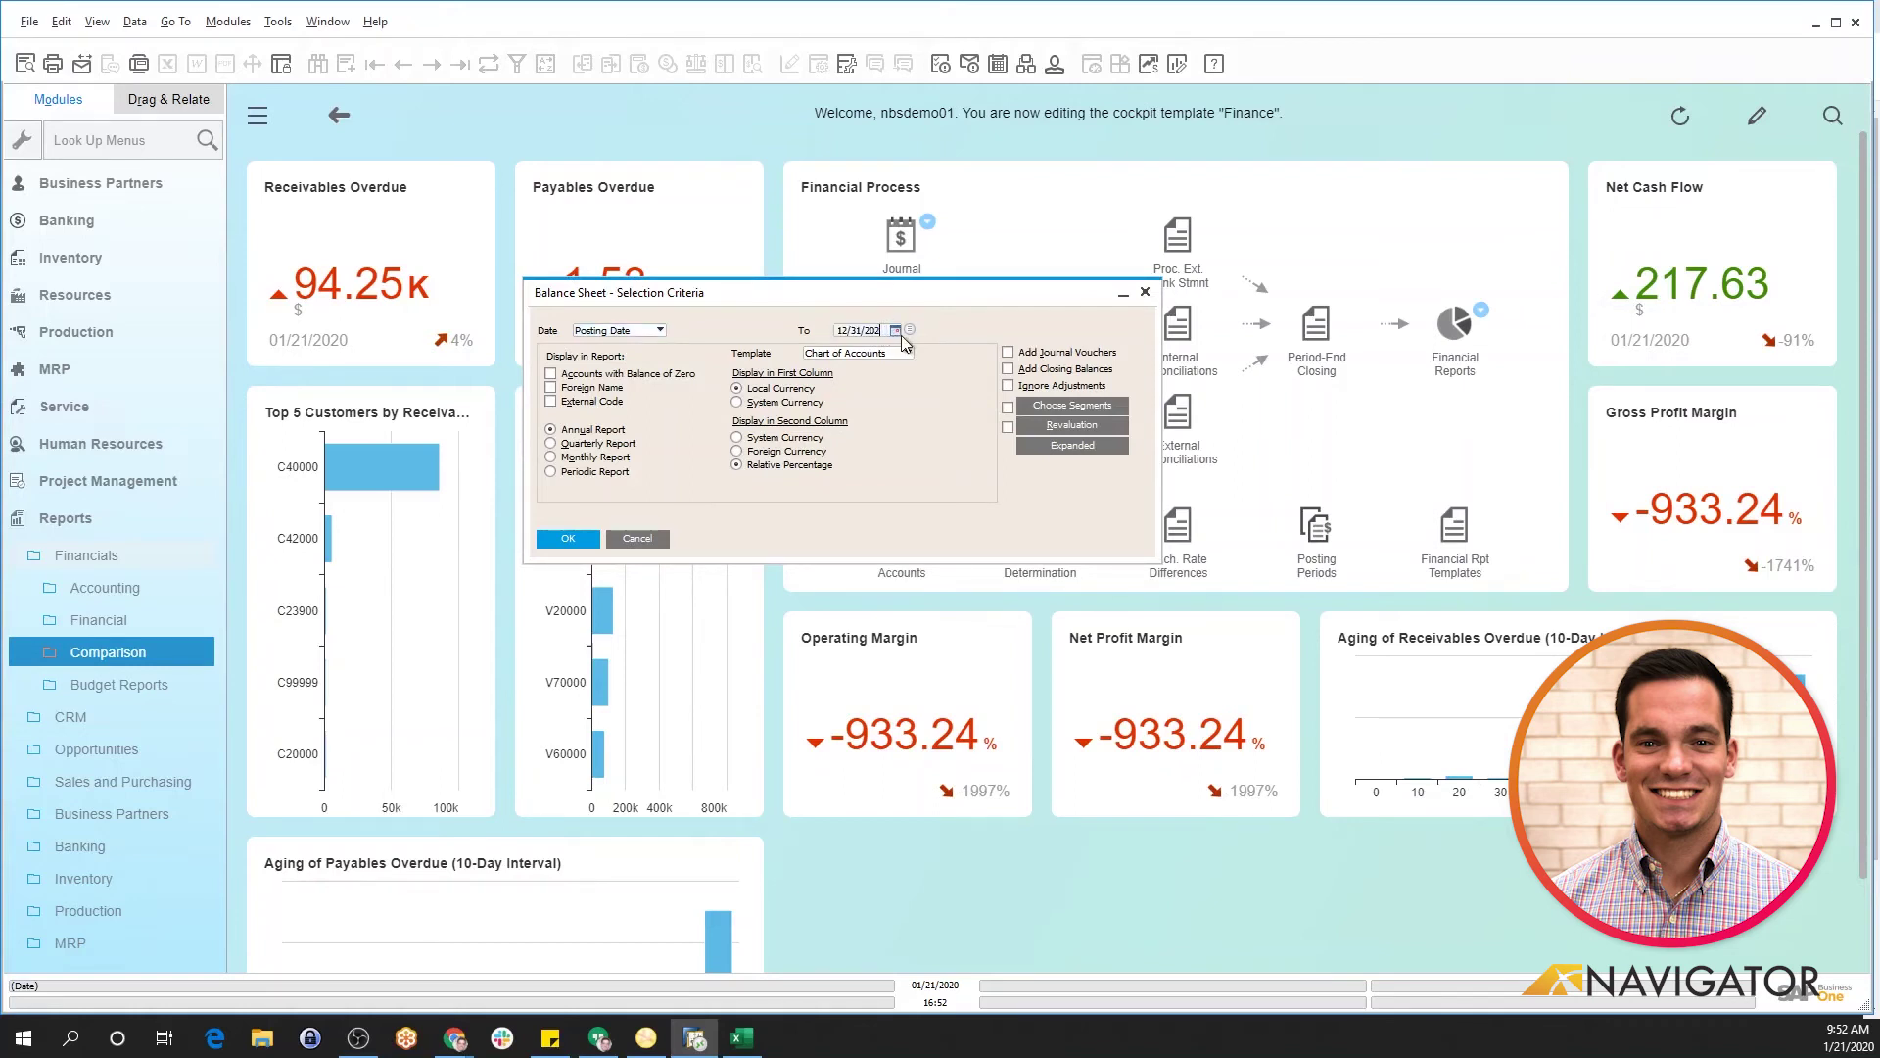
key("BackSpace")
key("BackSpace")
type("19")
left_click(550, 444)
Step: Run the quarterly Balance Sheet, enlarge it to review all four quarters, then close it
left_click(561, 541)
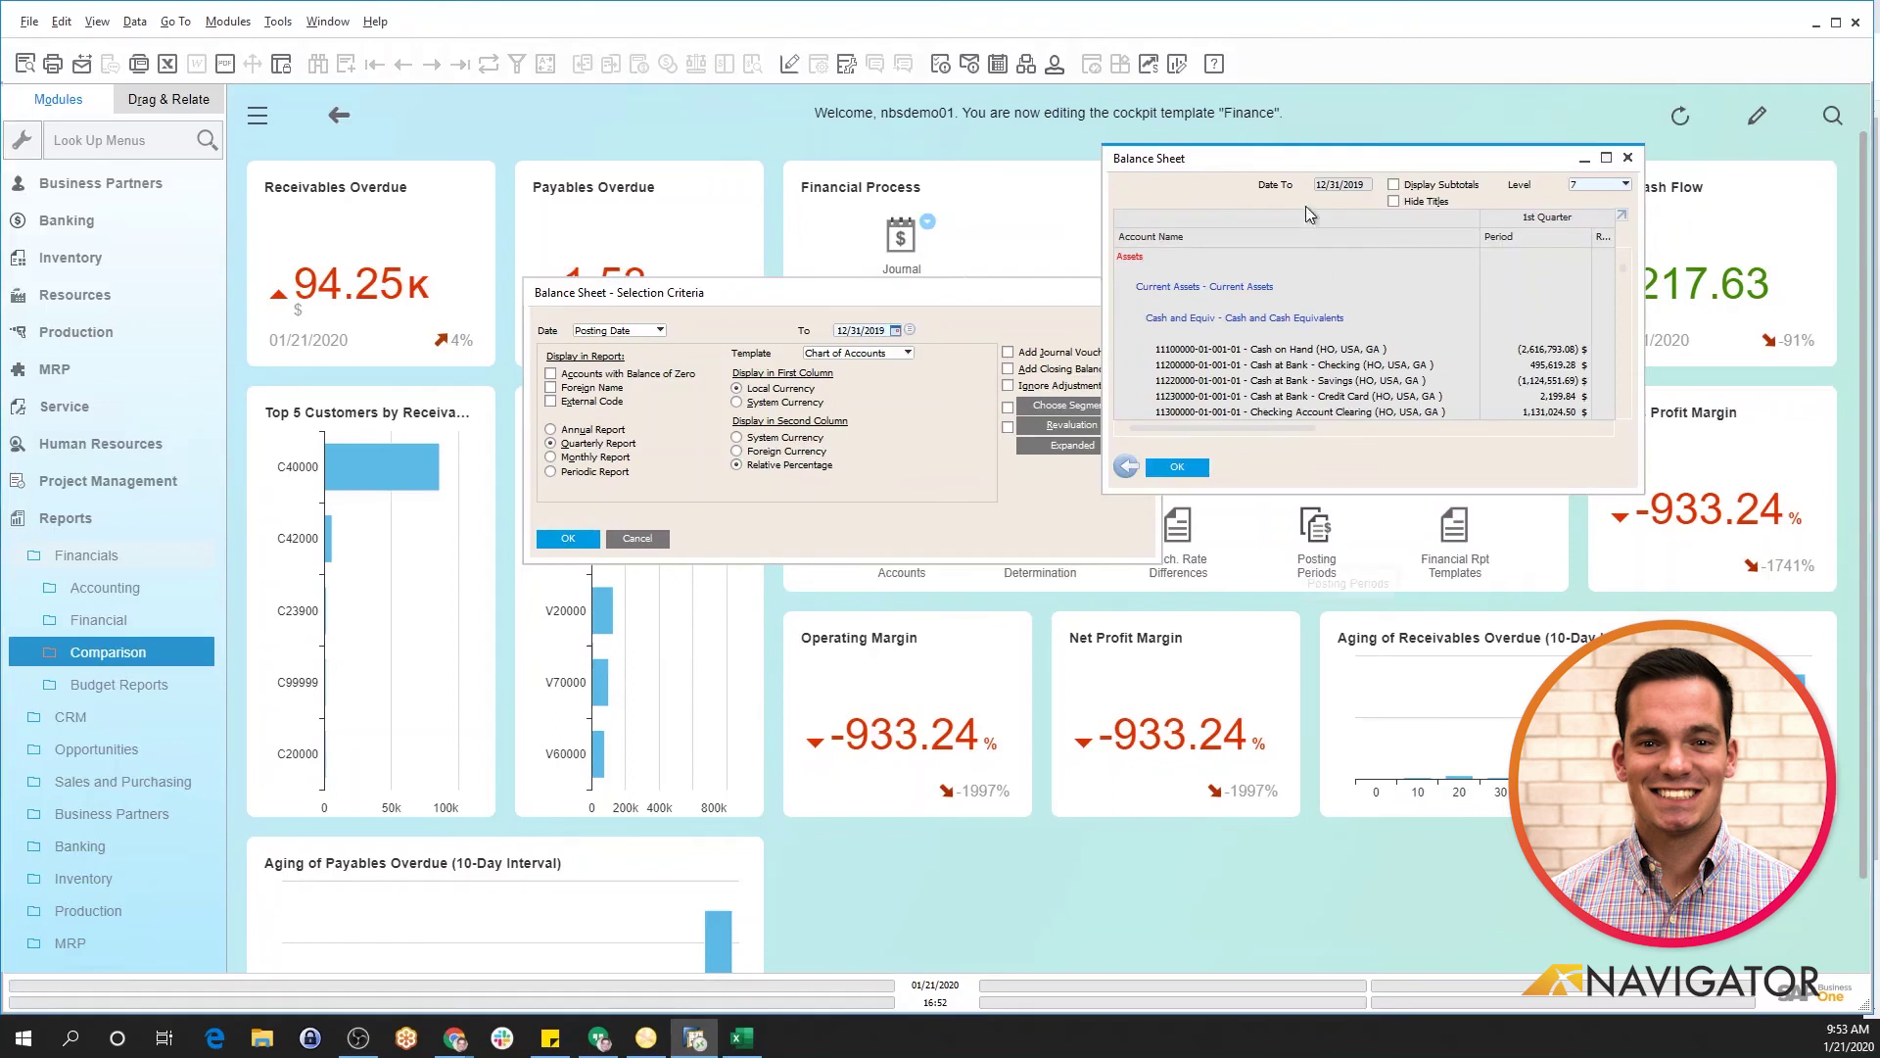
left_click_drag(1278, 148, 1278, 161)
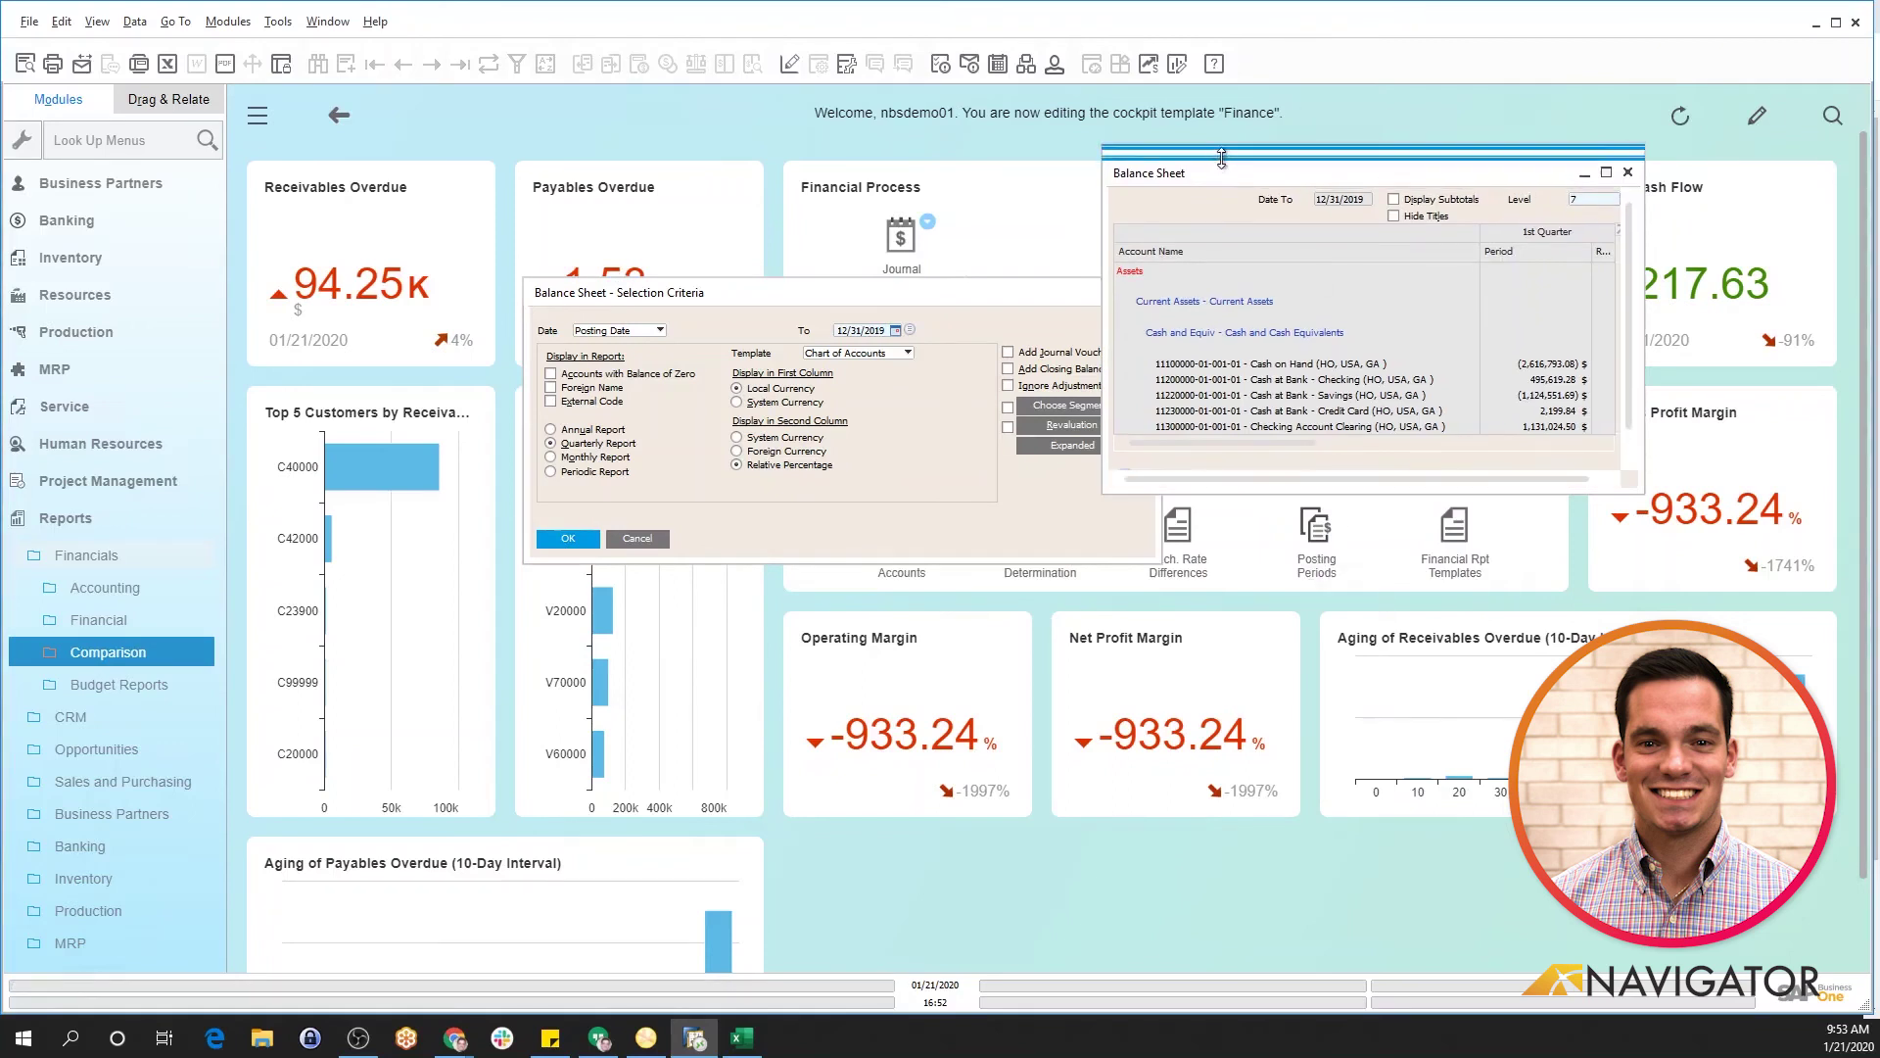
left_click_drag(1112, 178, 693, 215)
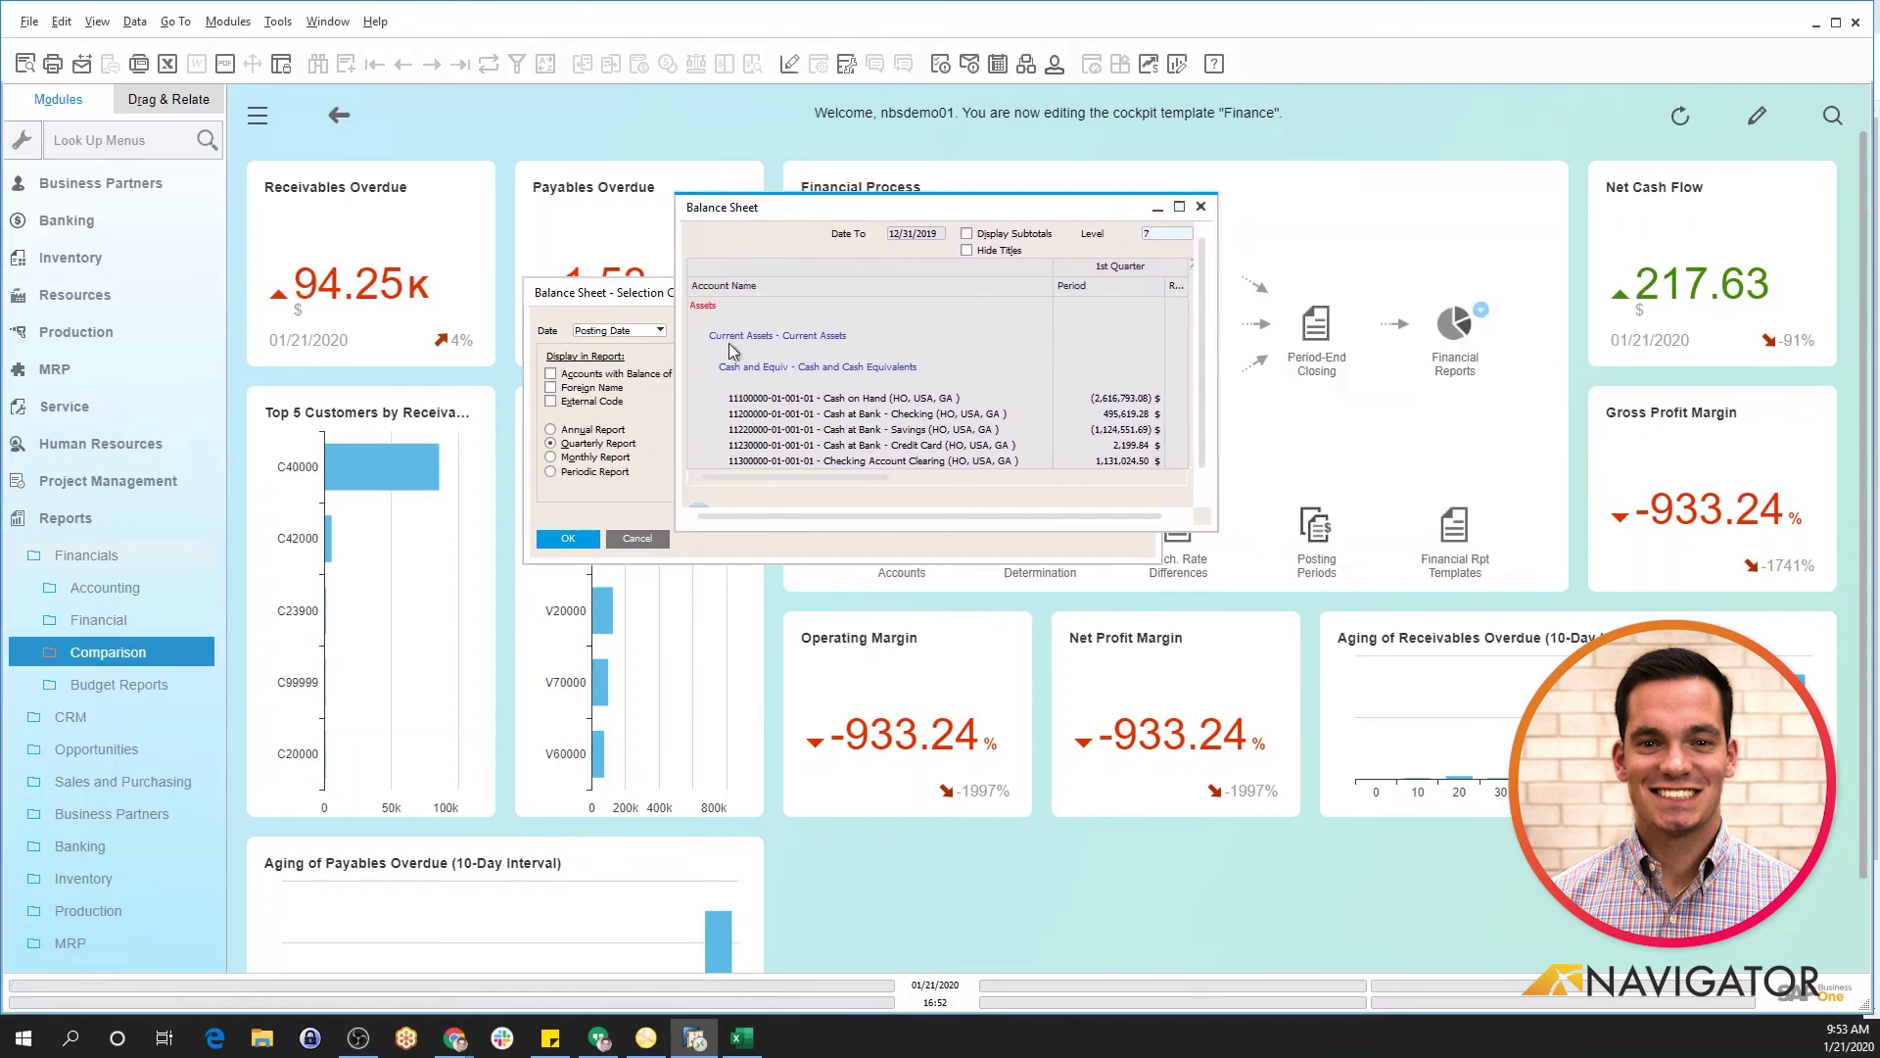
left_click_drag(677, 529, 286, 779)
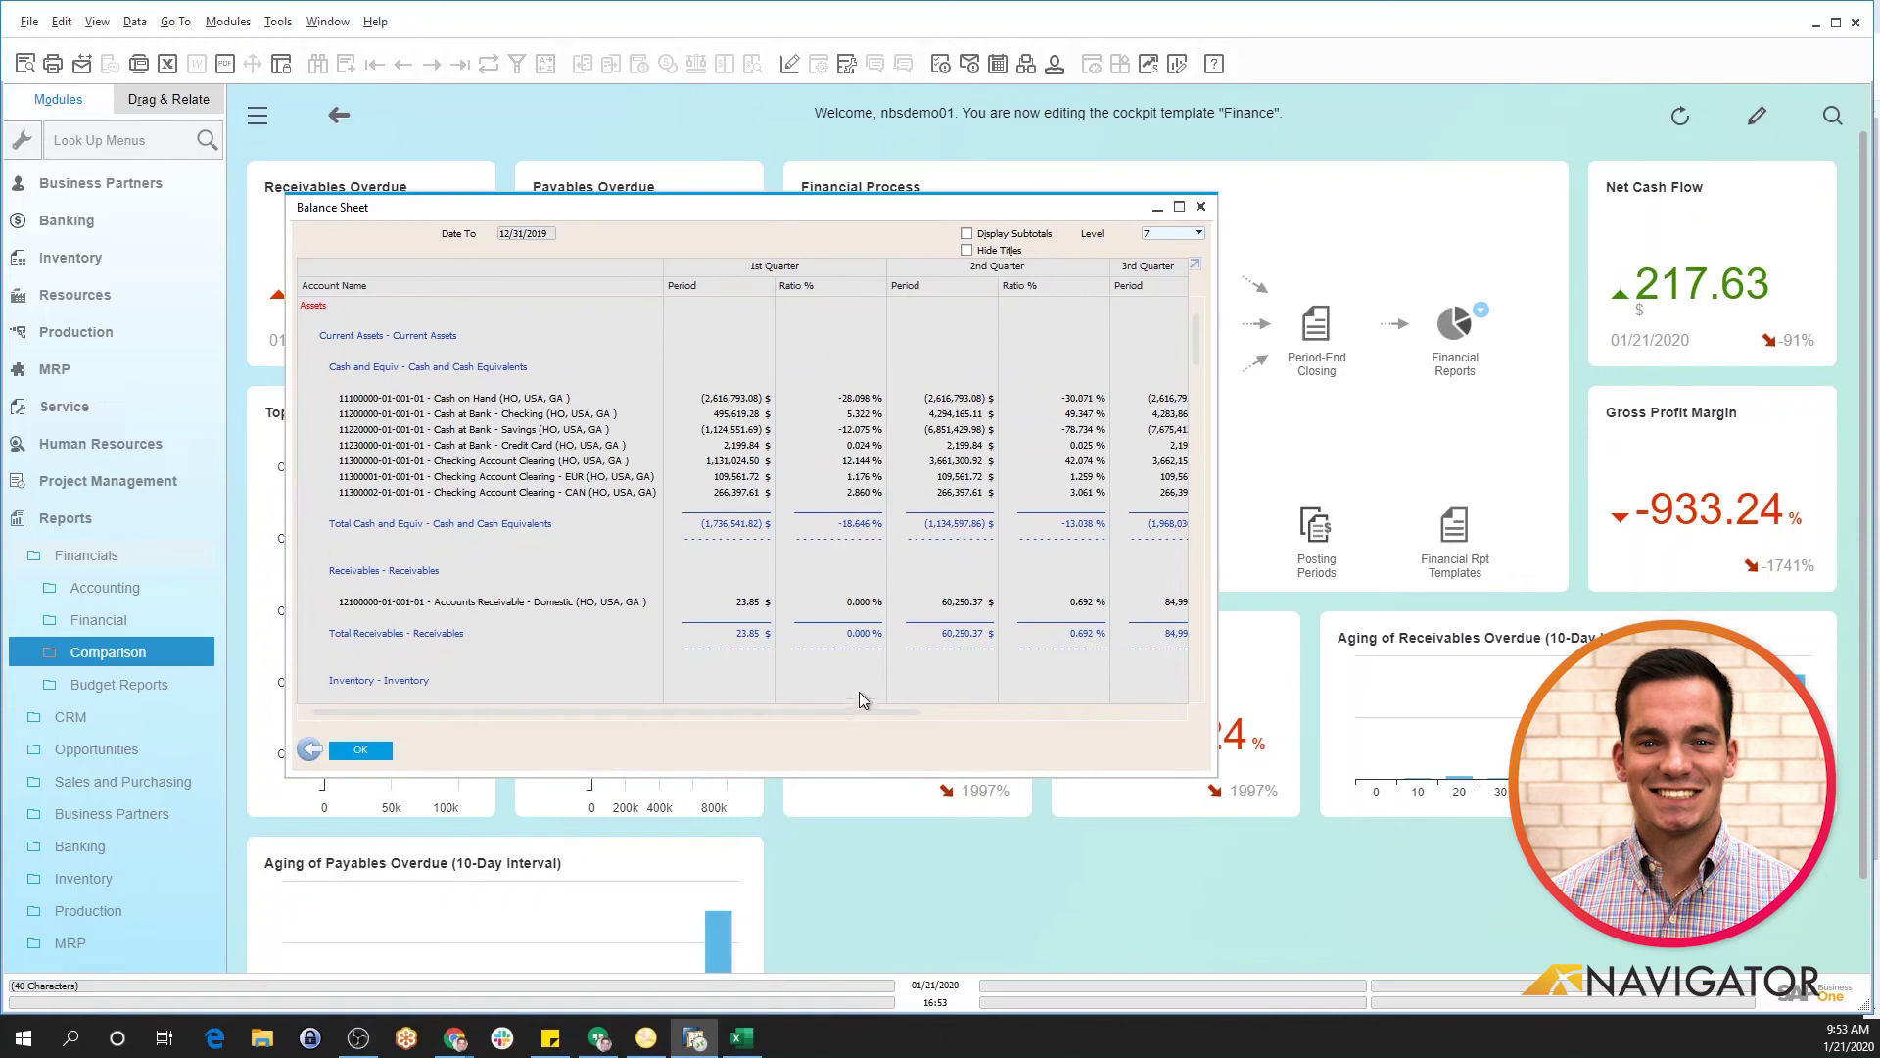
left_click_drag(837, 710, 1028, 722)
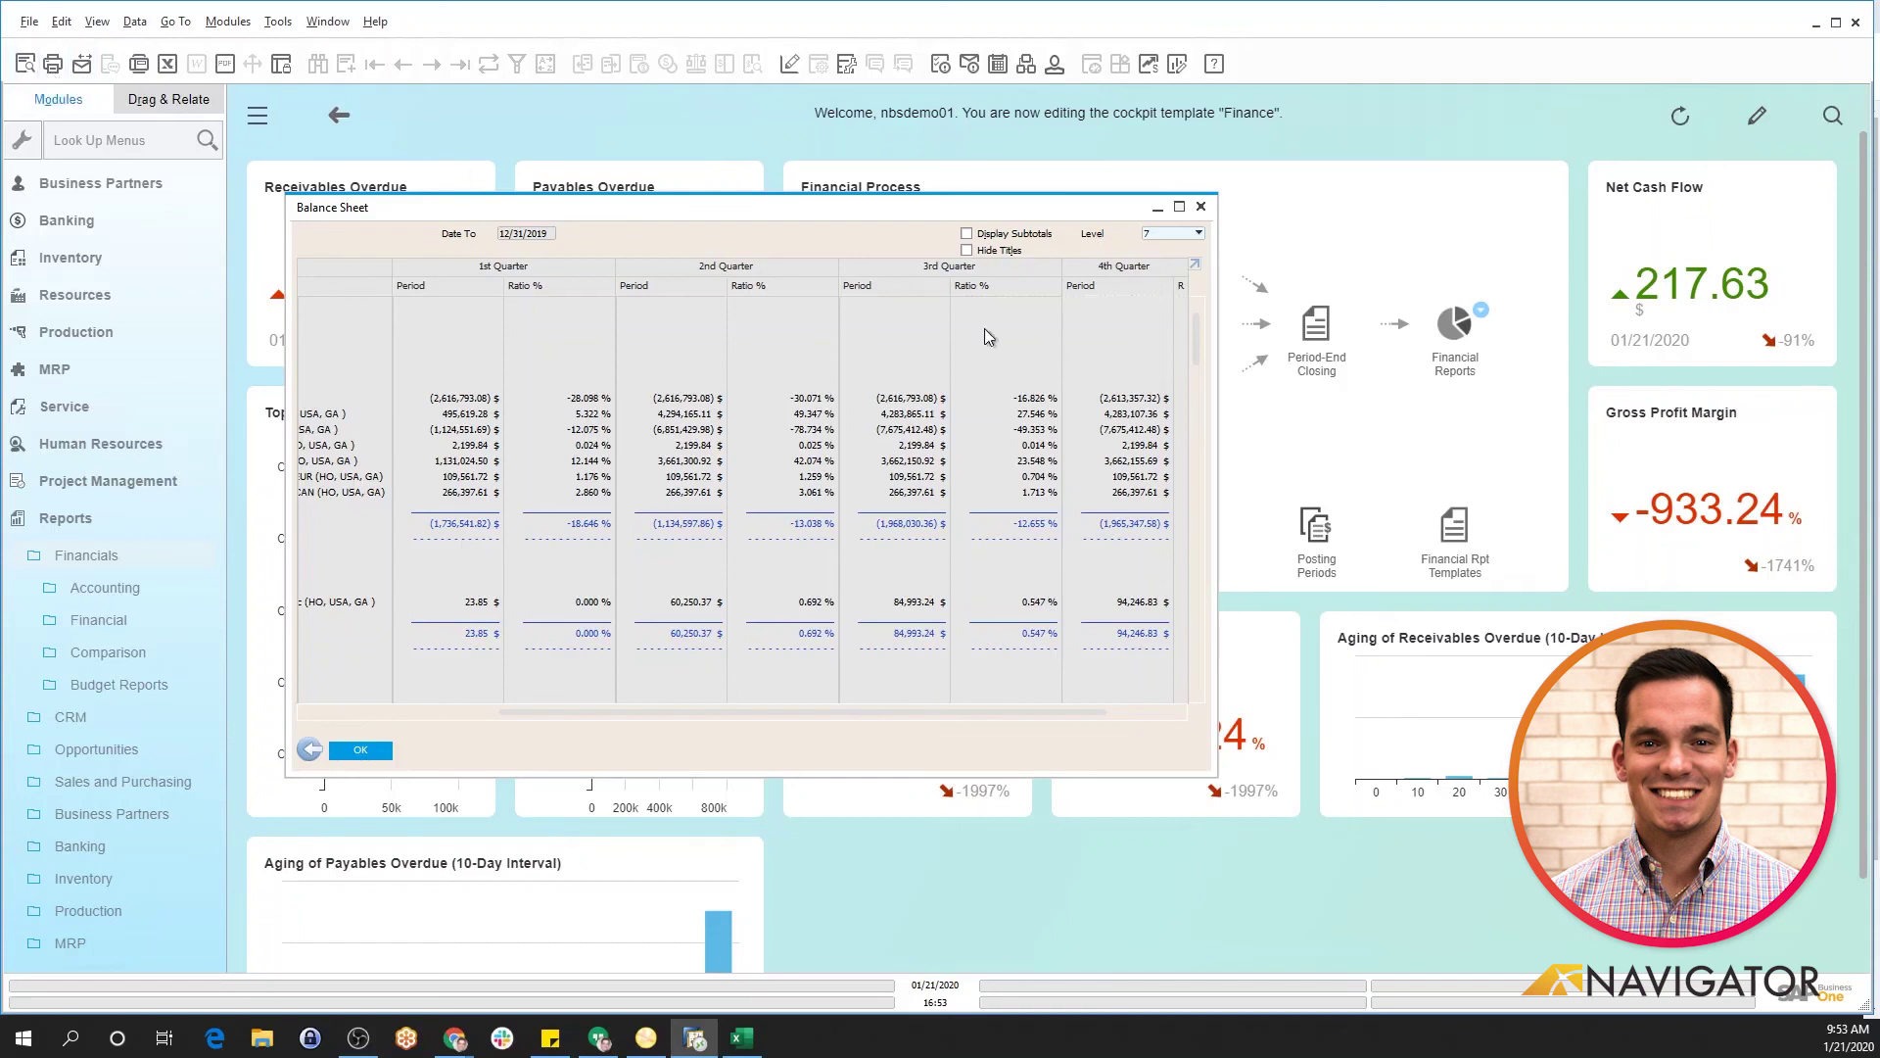
left_click(1202, 208)
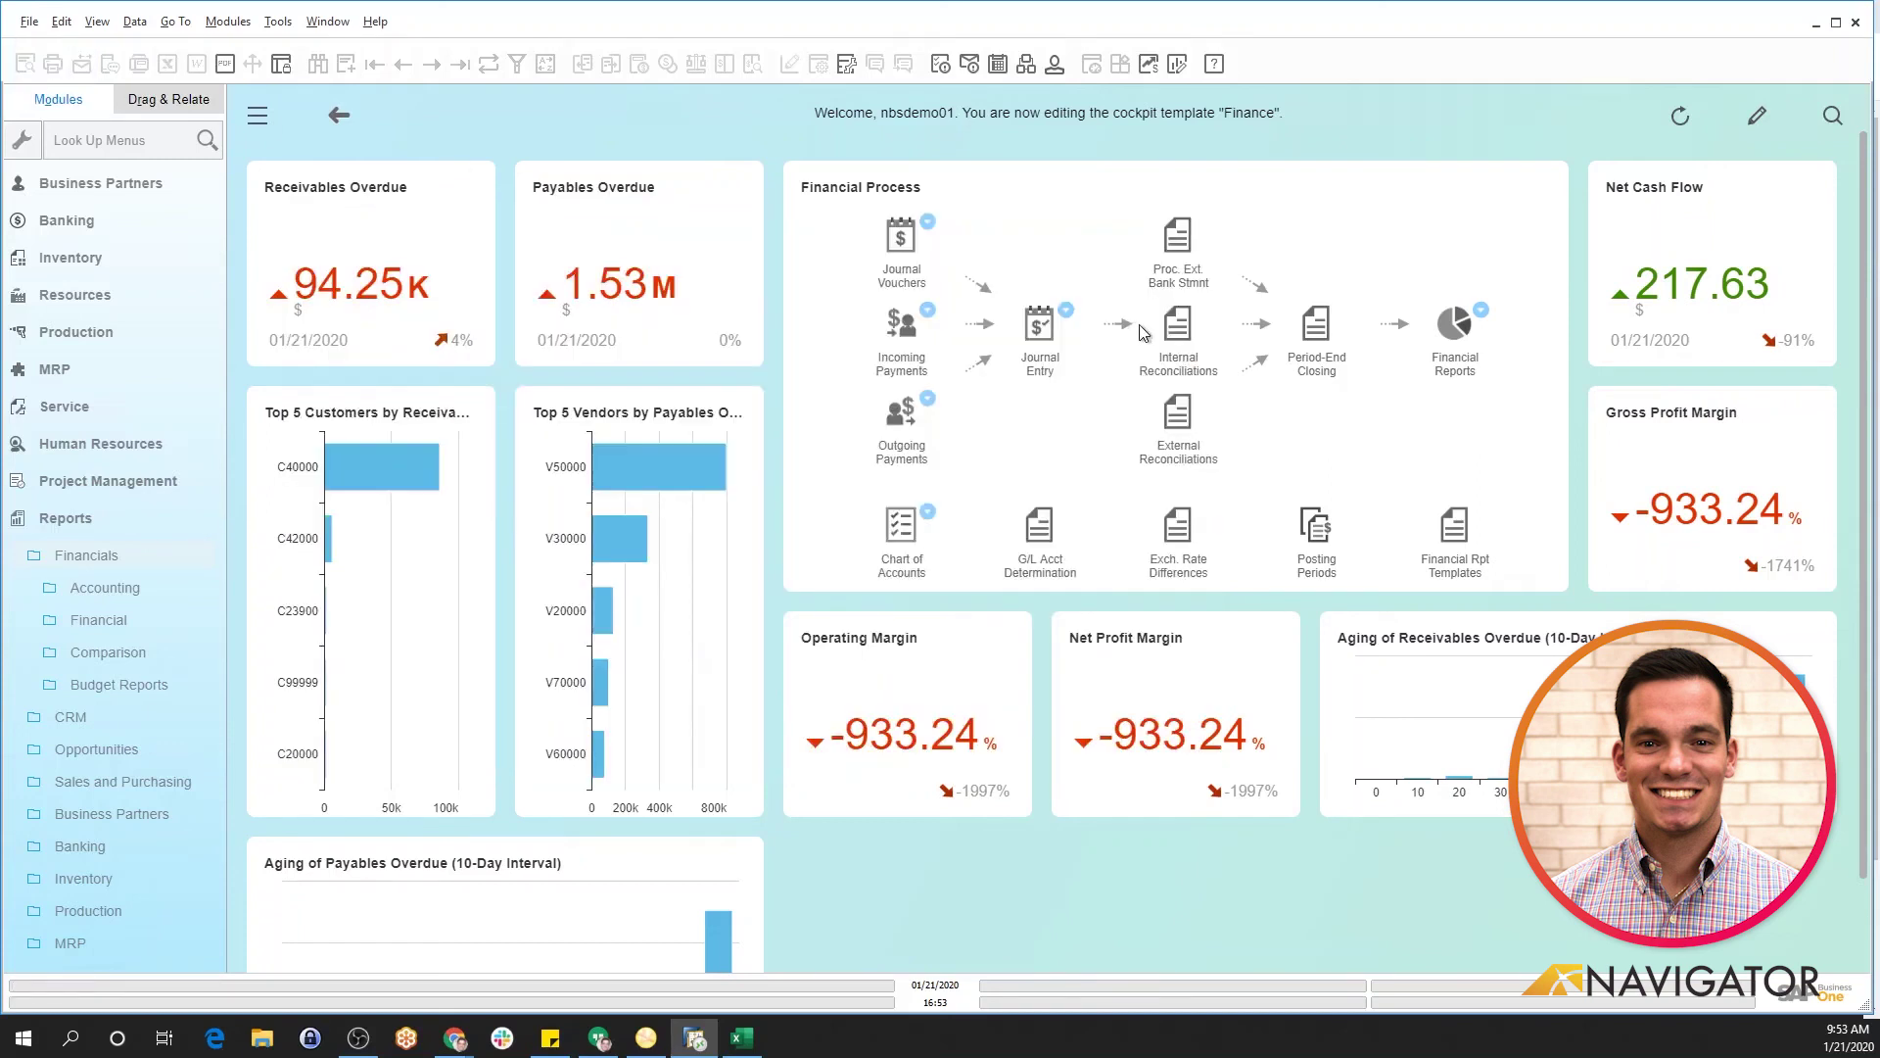